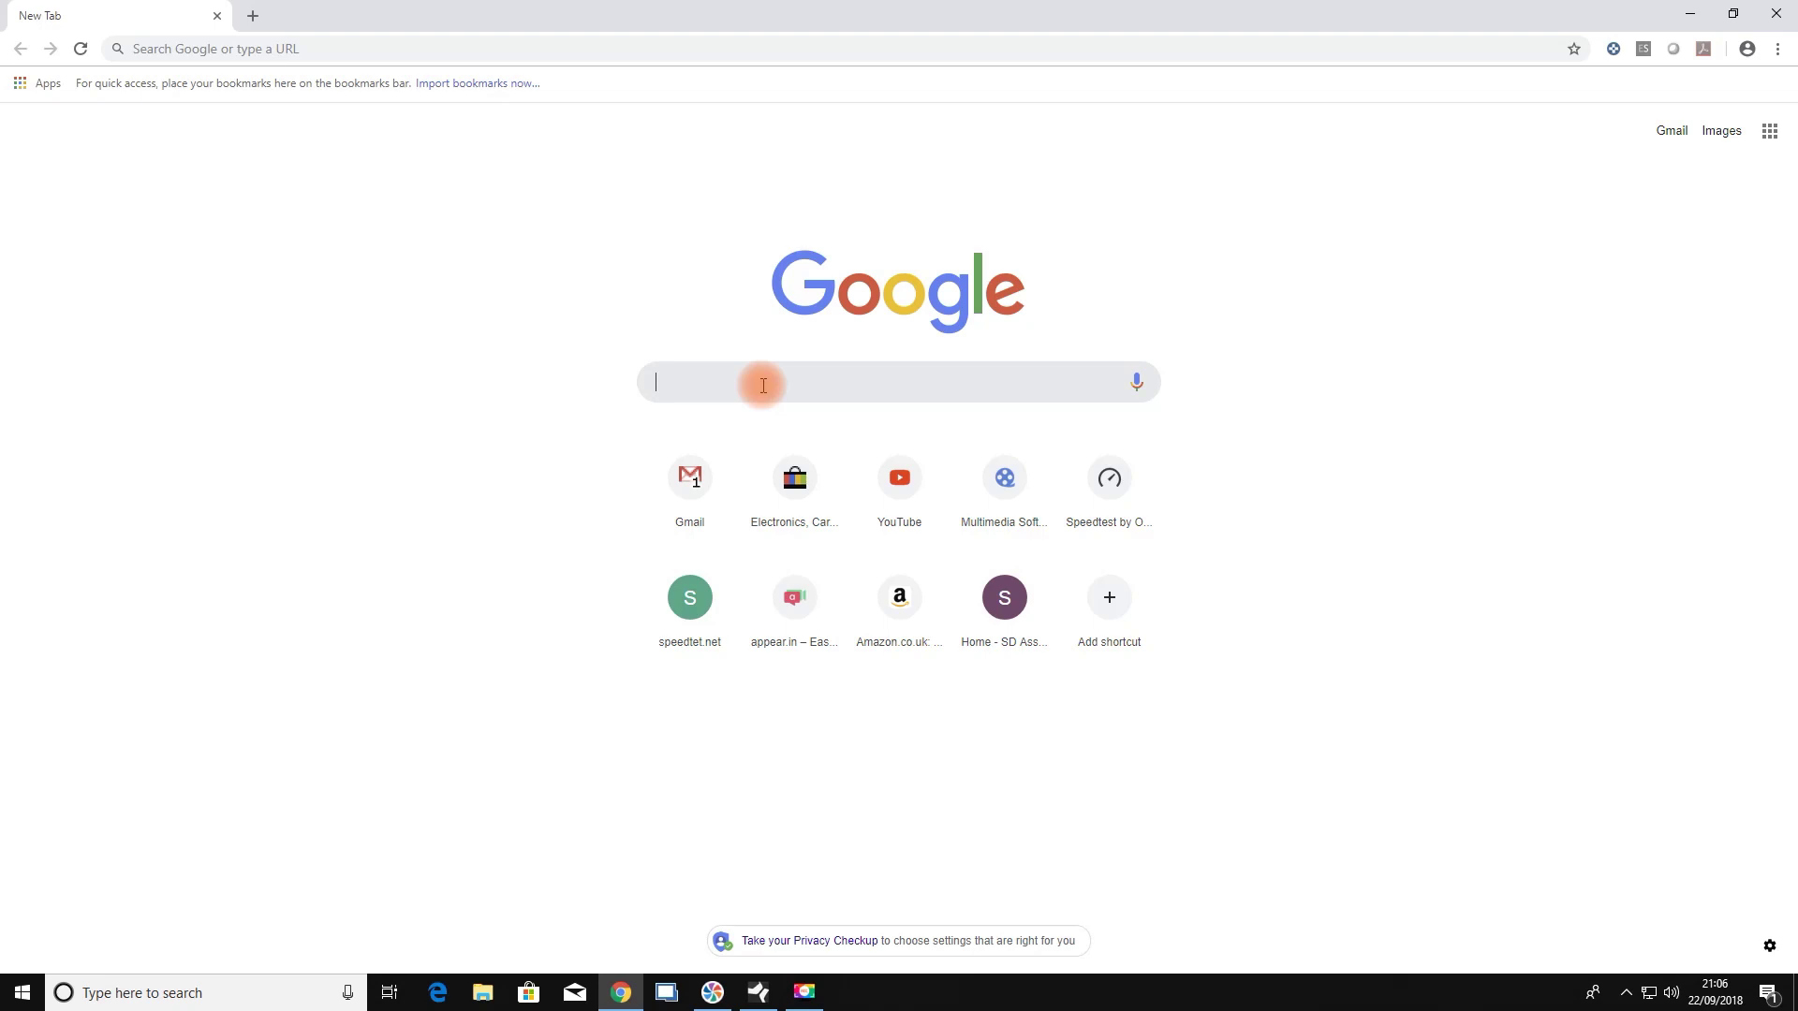
Search Google for "sdcard formatter" and open the SD Association's SD Memory Card Formatter page
type("sd")
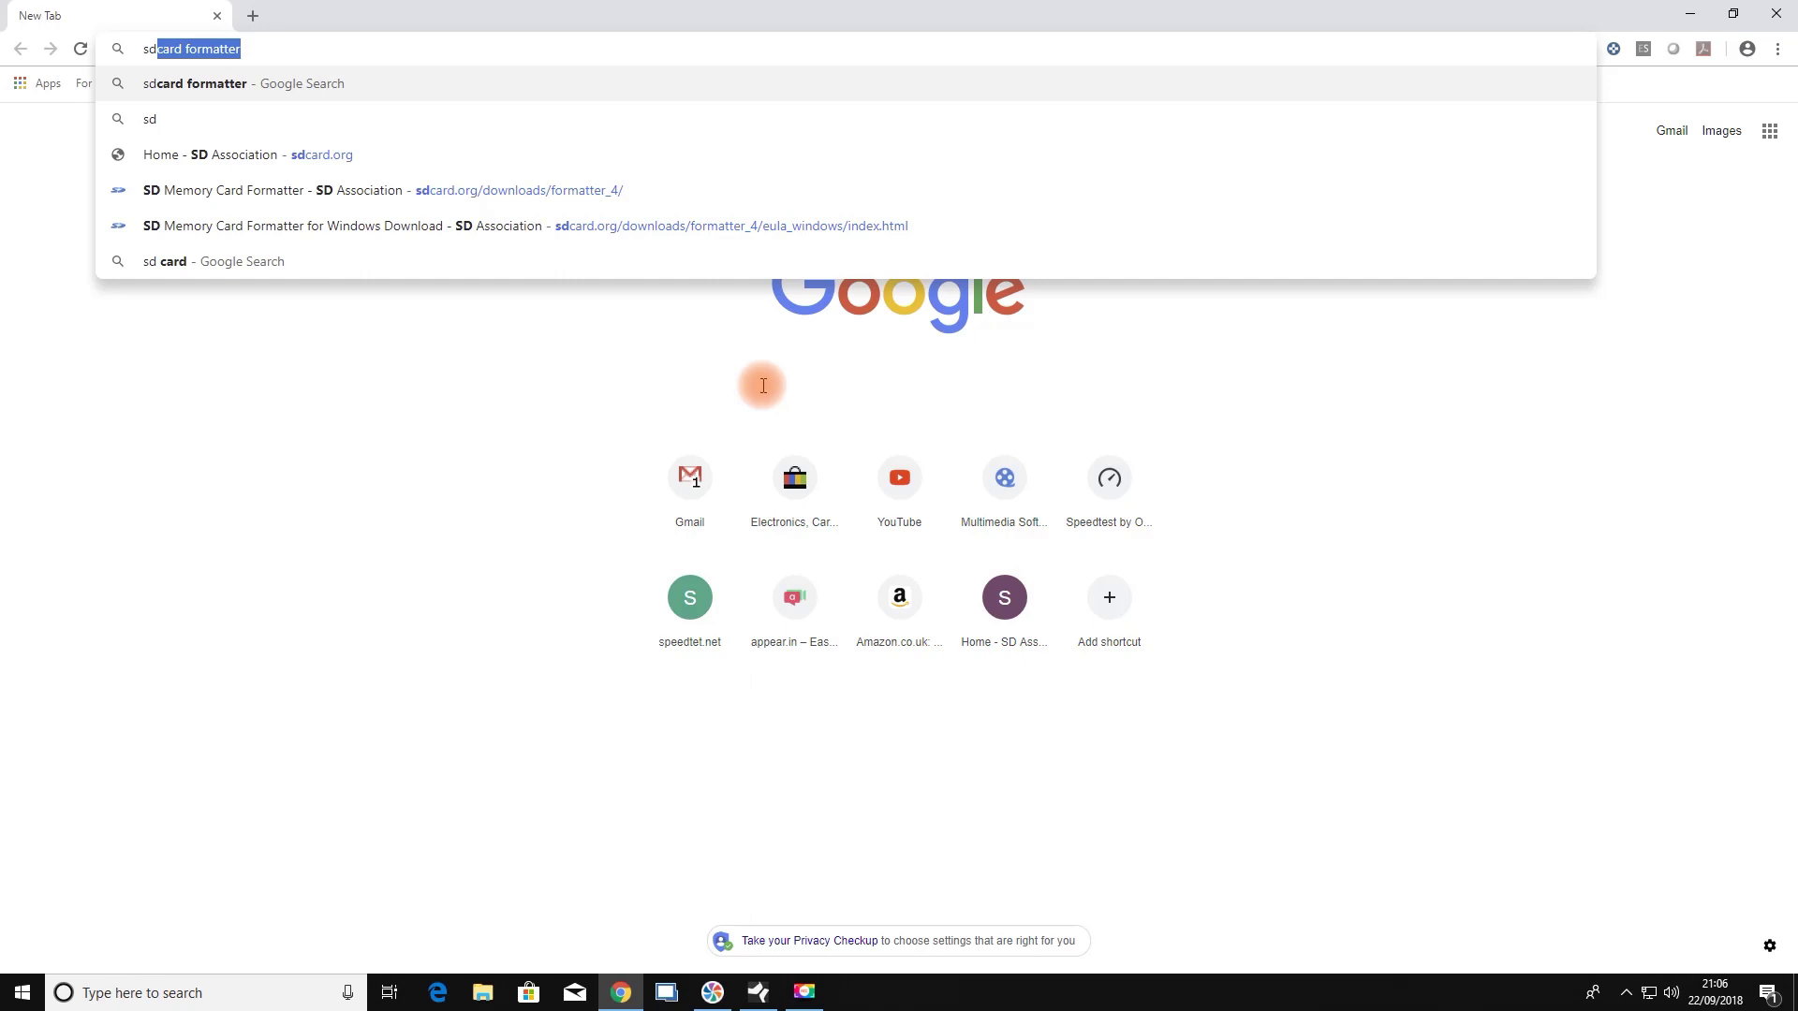
key("Return")
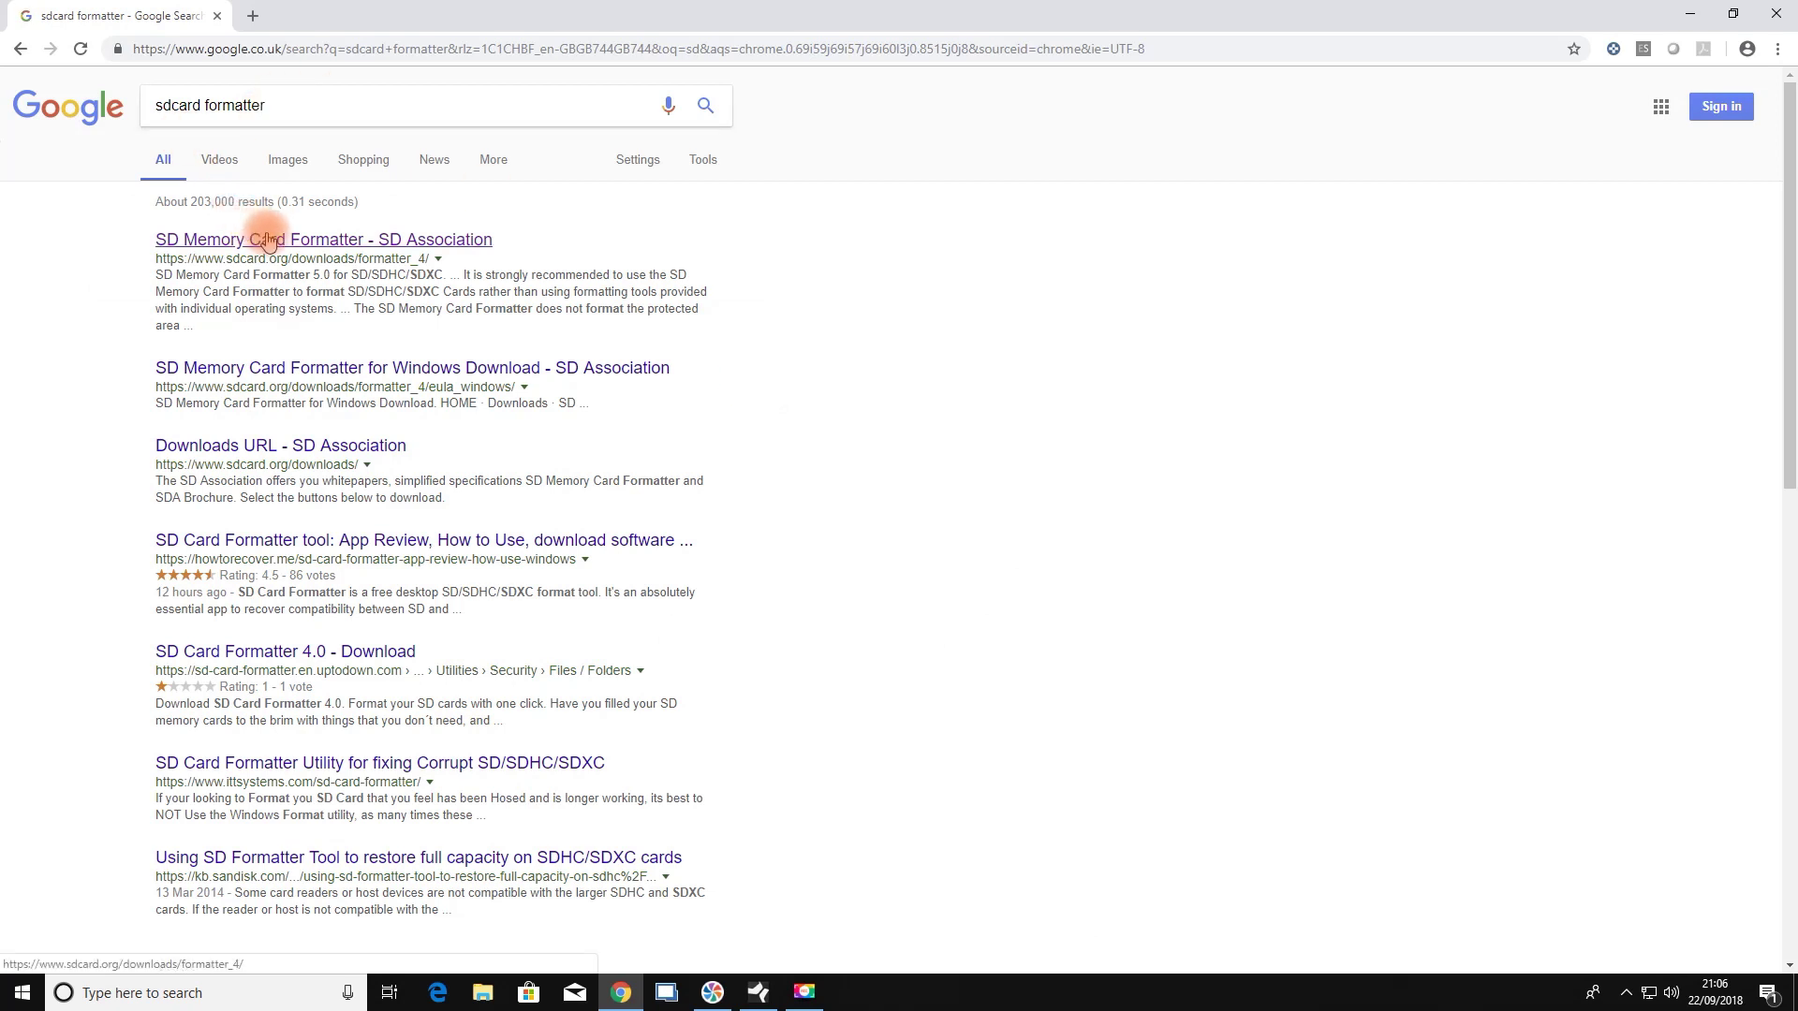
left_click(267, 240)
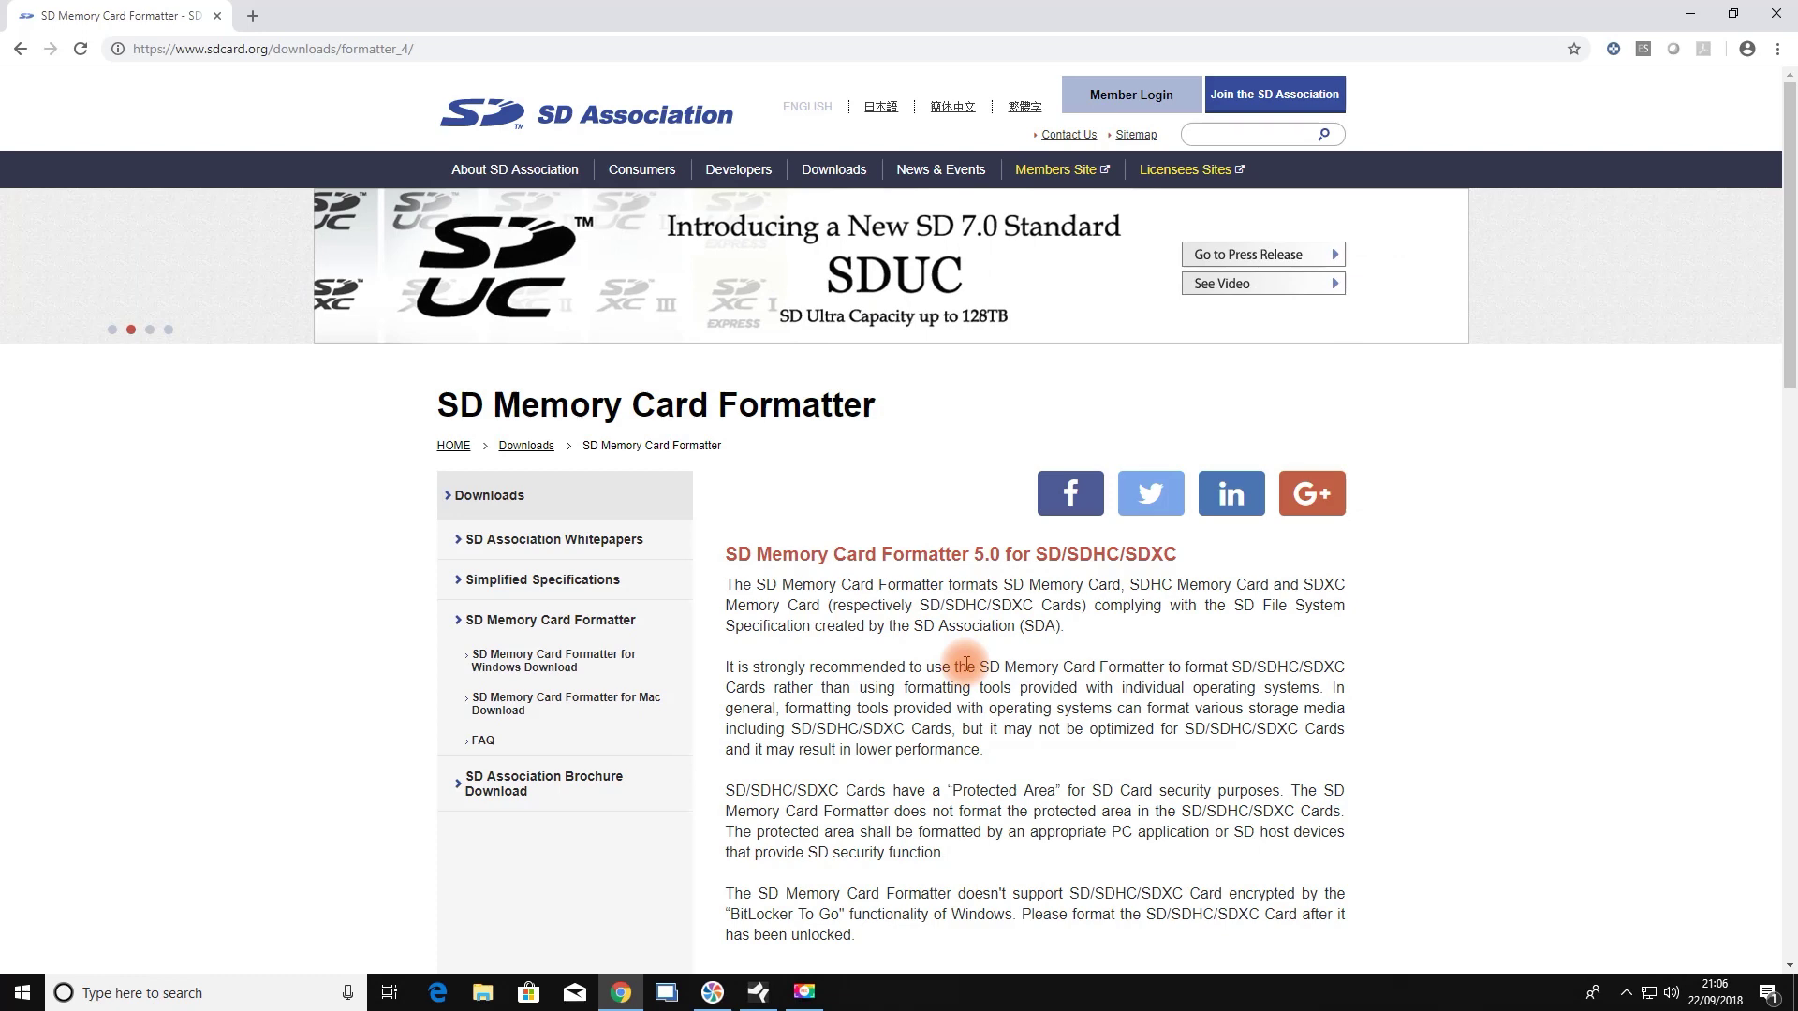
Review the SD Memory Card Formatter description and system requirements, and open the download page for Windows
scroll(965, 665, "down", 1)
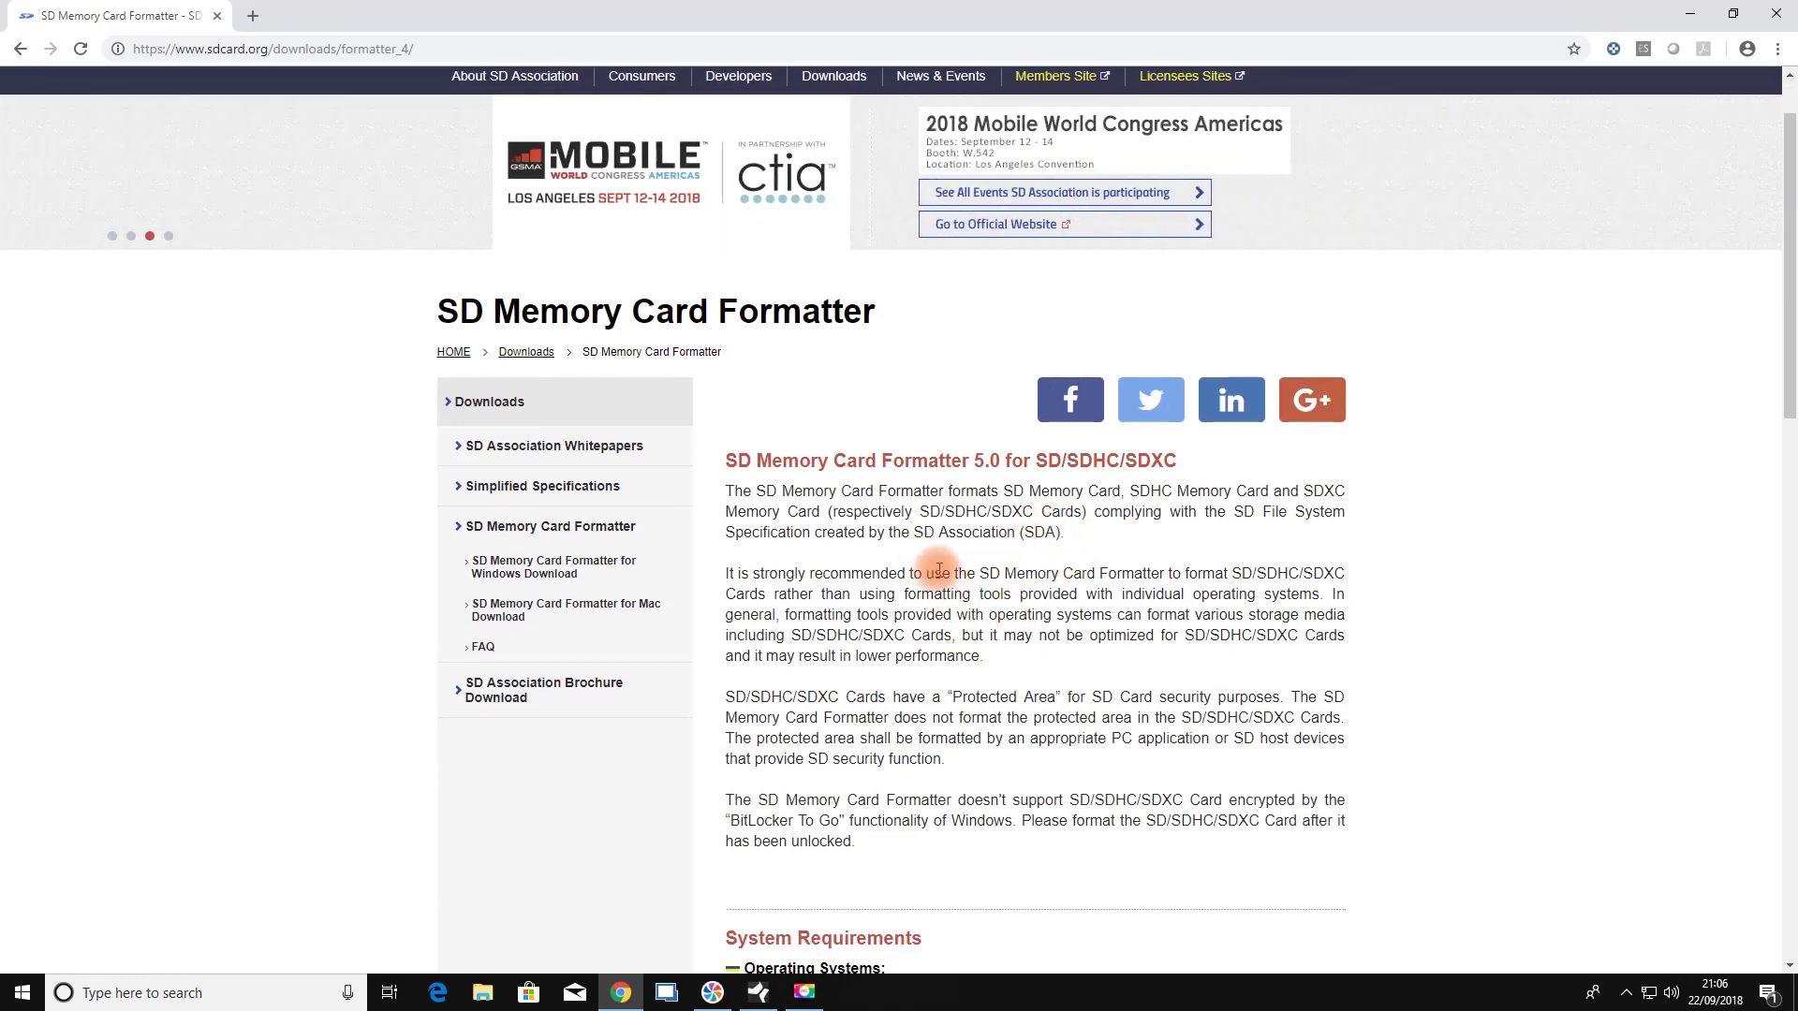
scroll(940, 695, "down", 1)
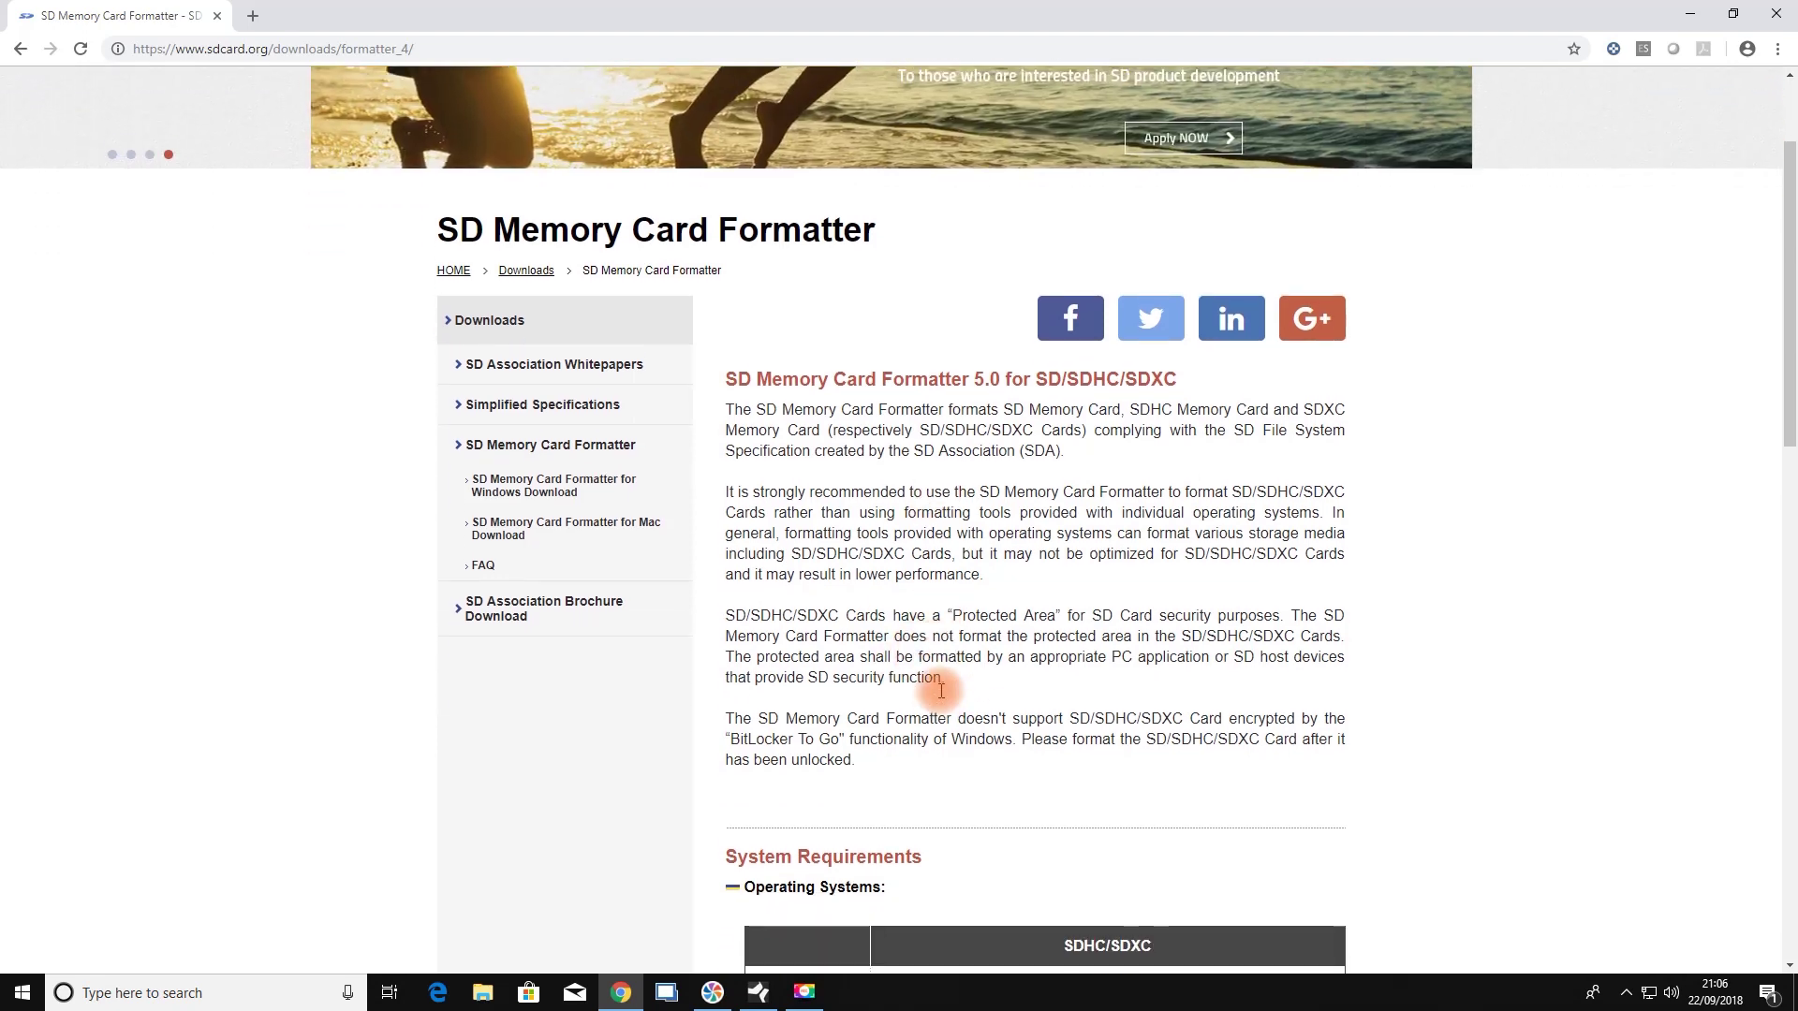
scroll(939, 695, "down", 1)
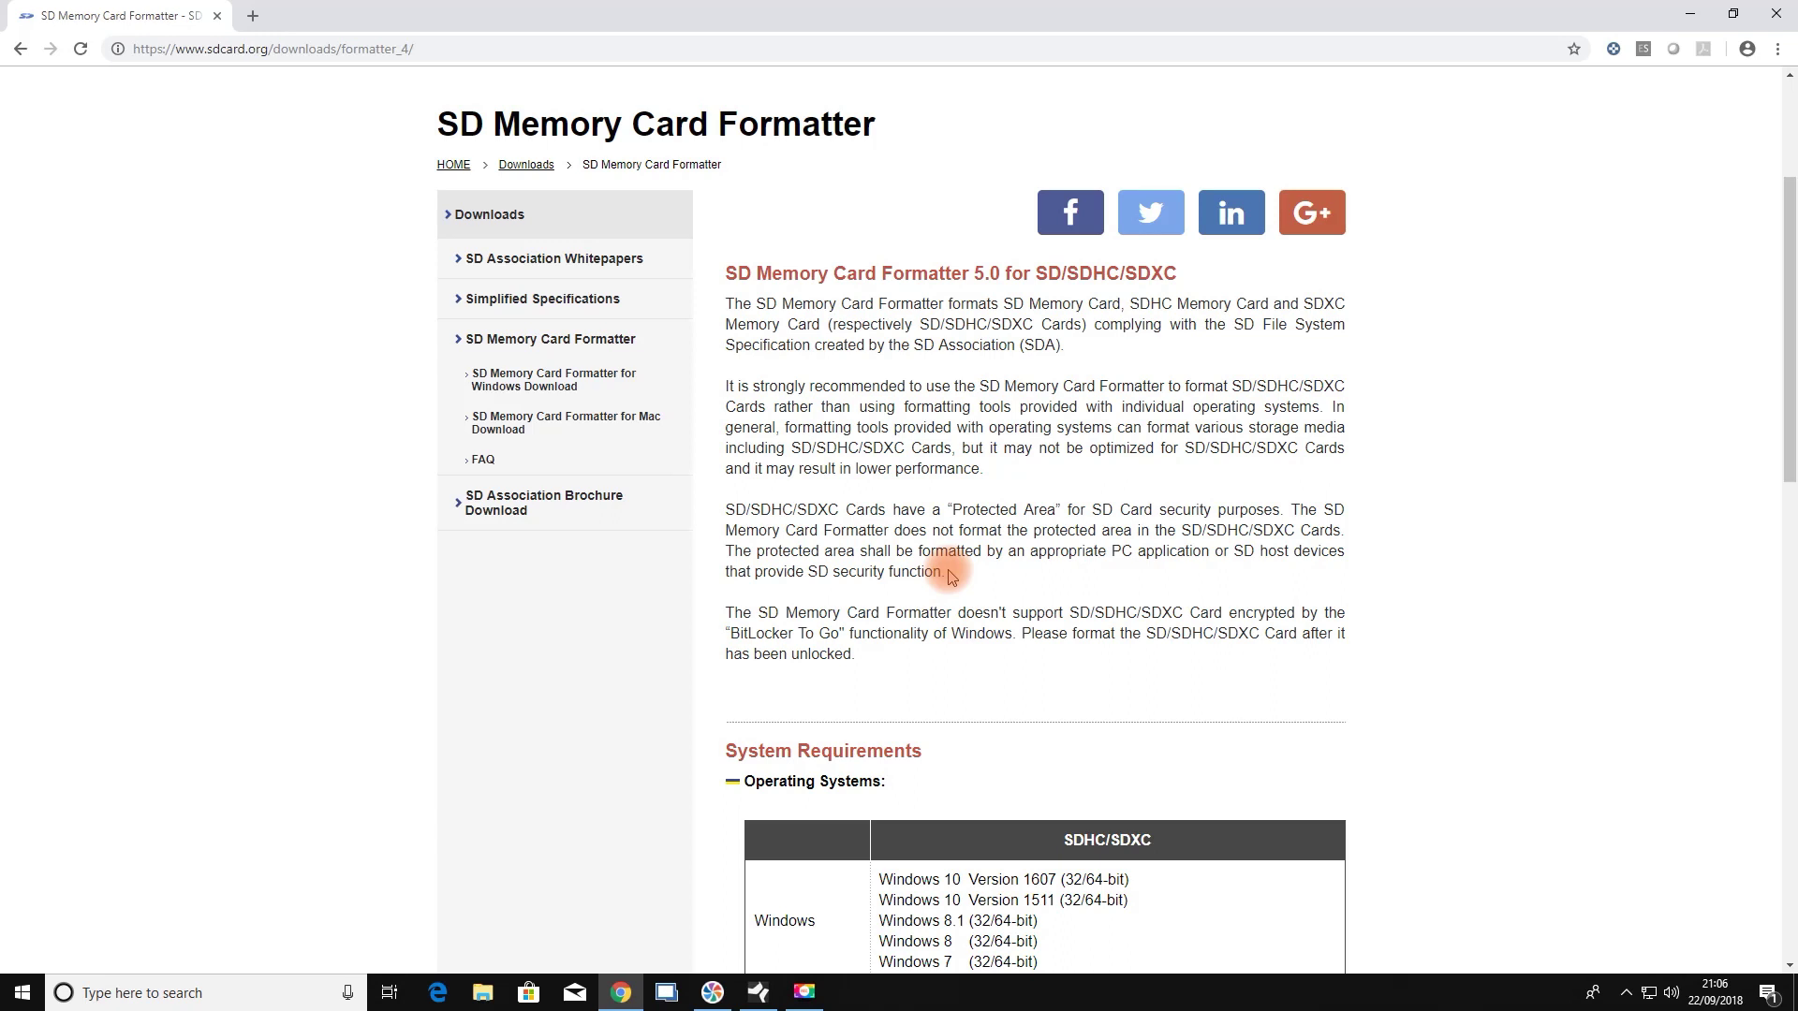
scroll(949, 575, "down", 3)
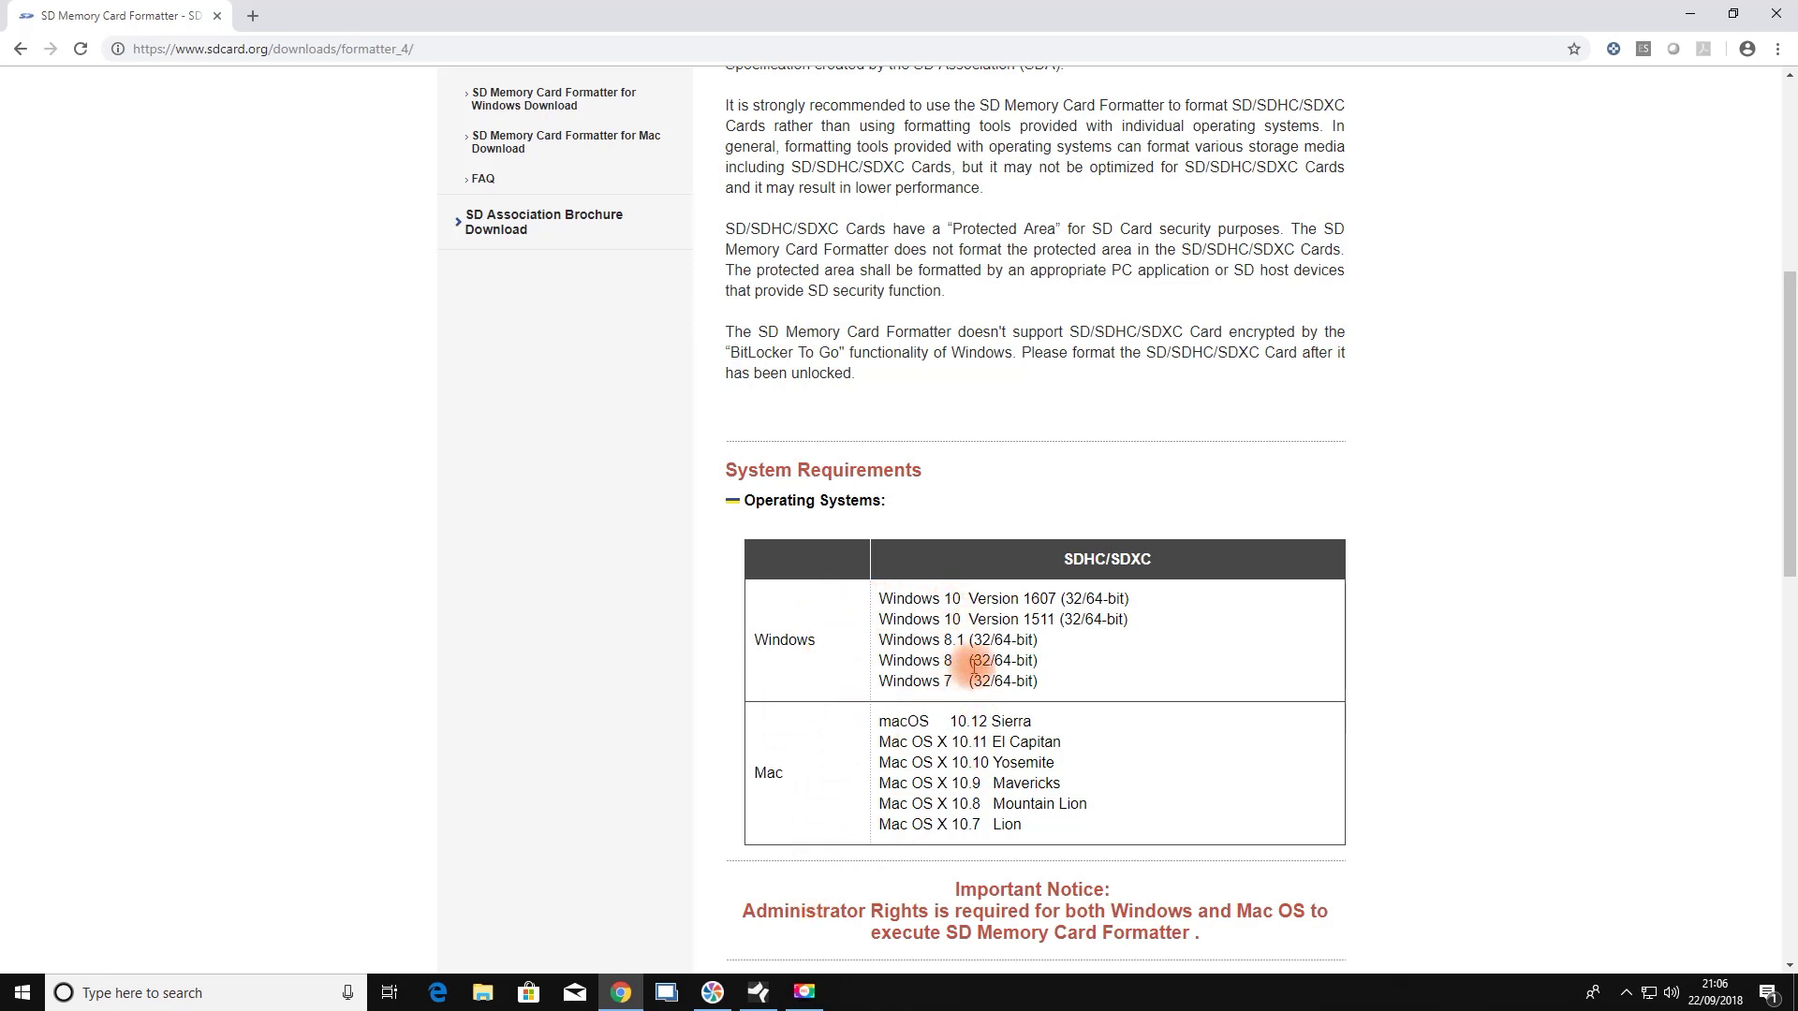
scroll(975, 687, "down", 1)
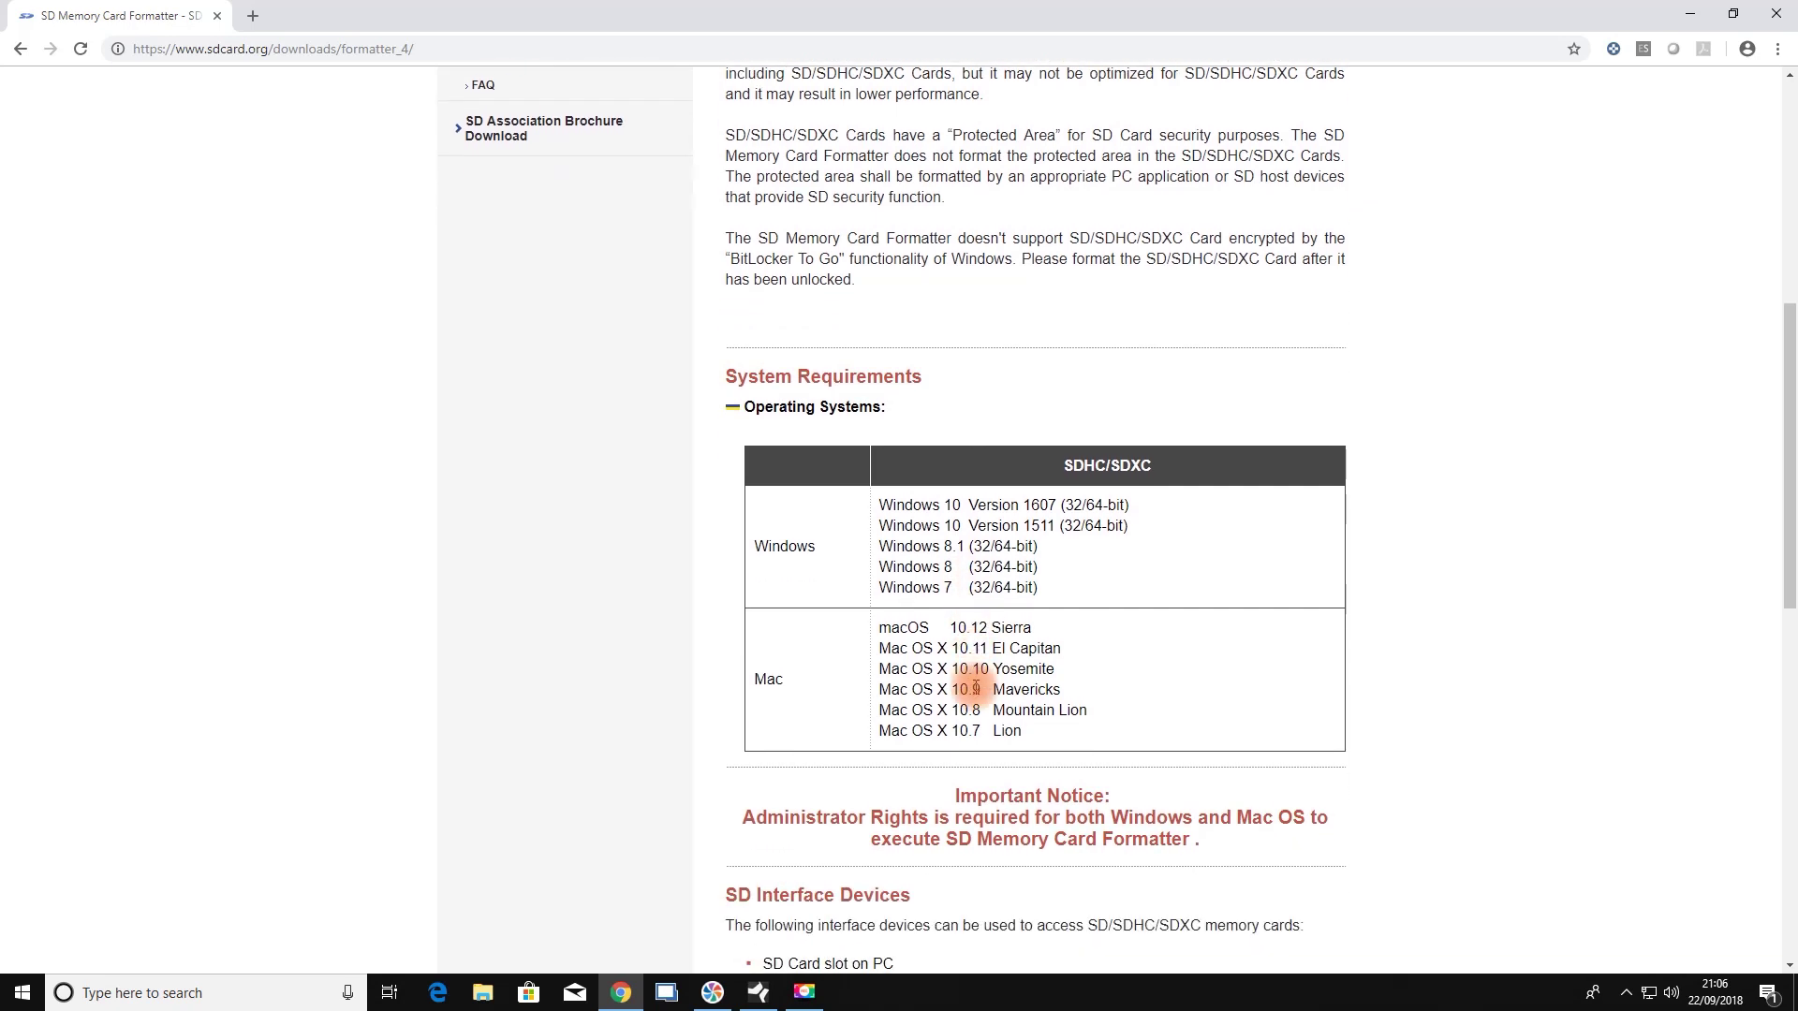
scroll(974, 689, "down", 2)
scroll(974, 694, "down", 1)
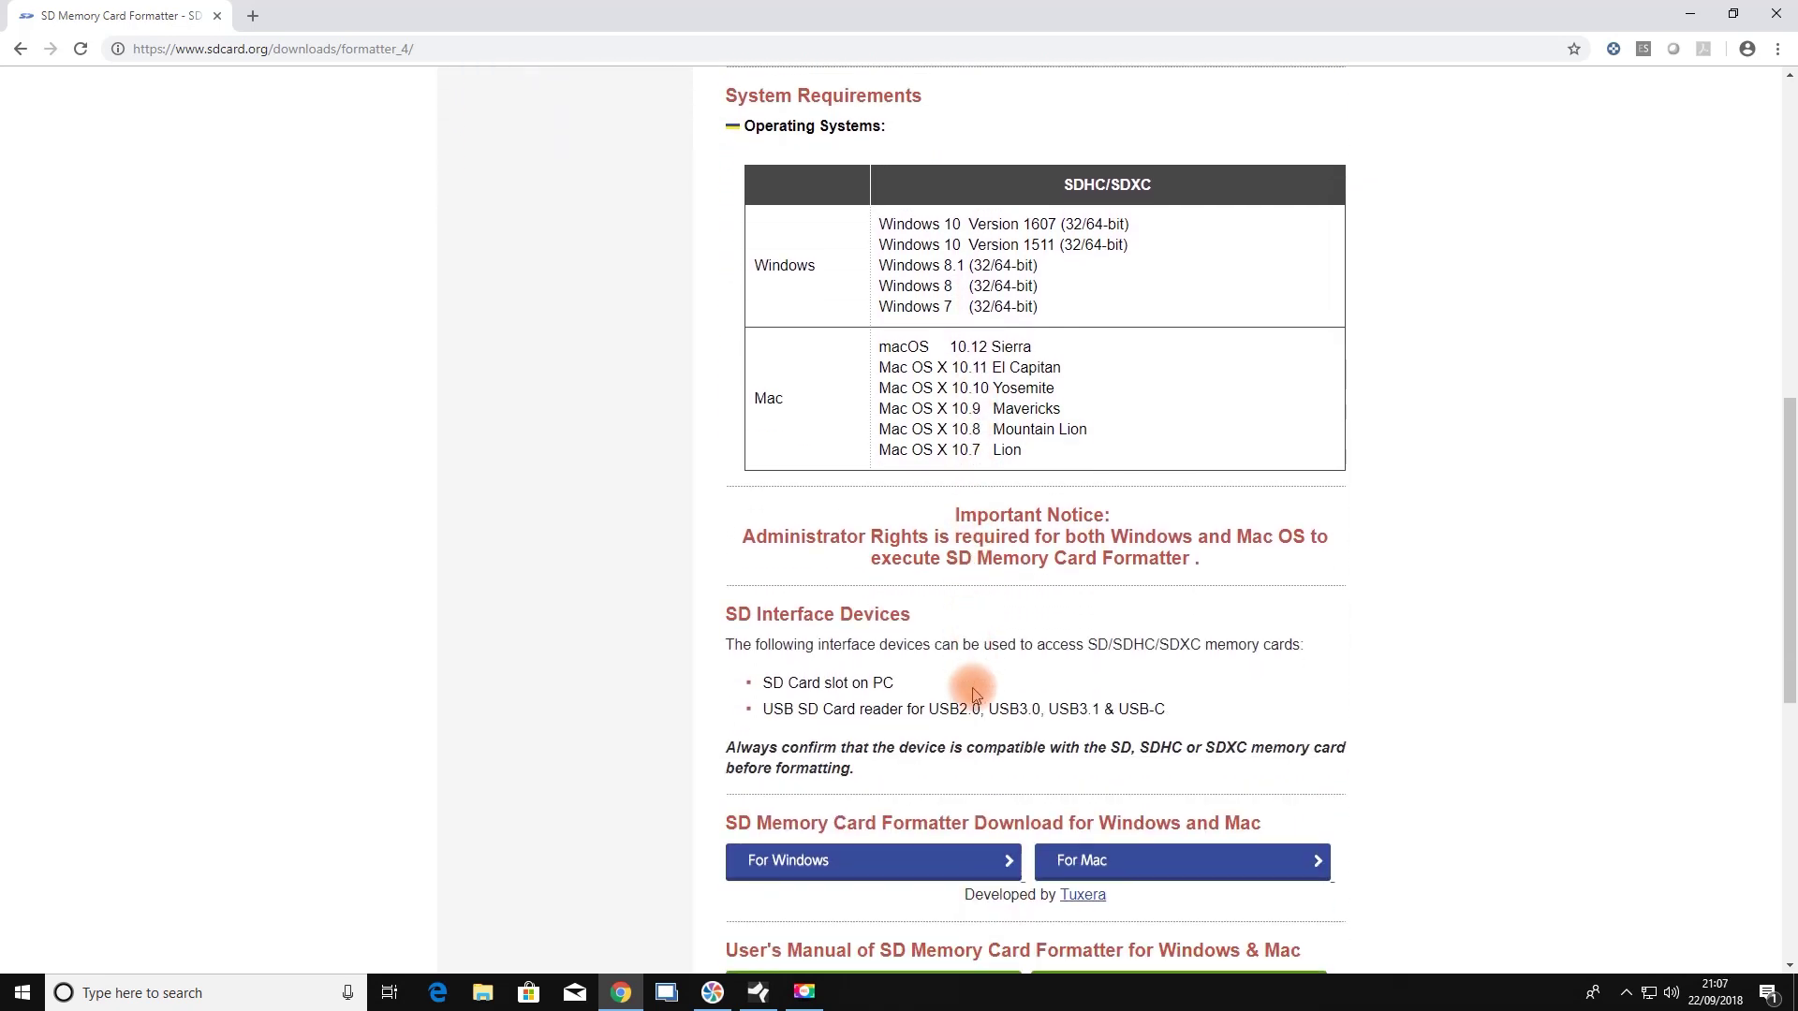
scroll(974, 693, "down", 1)
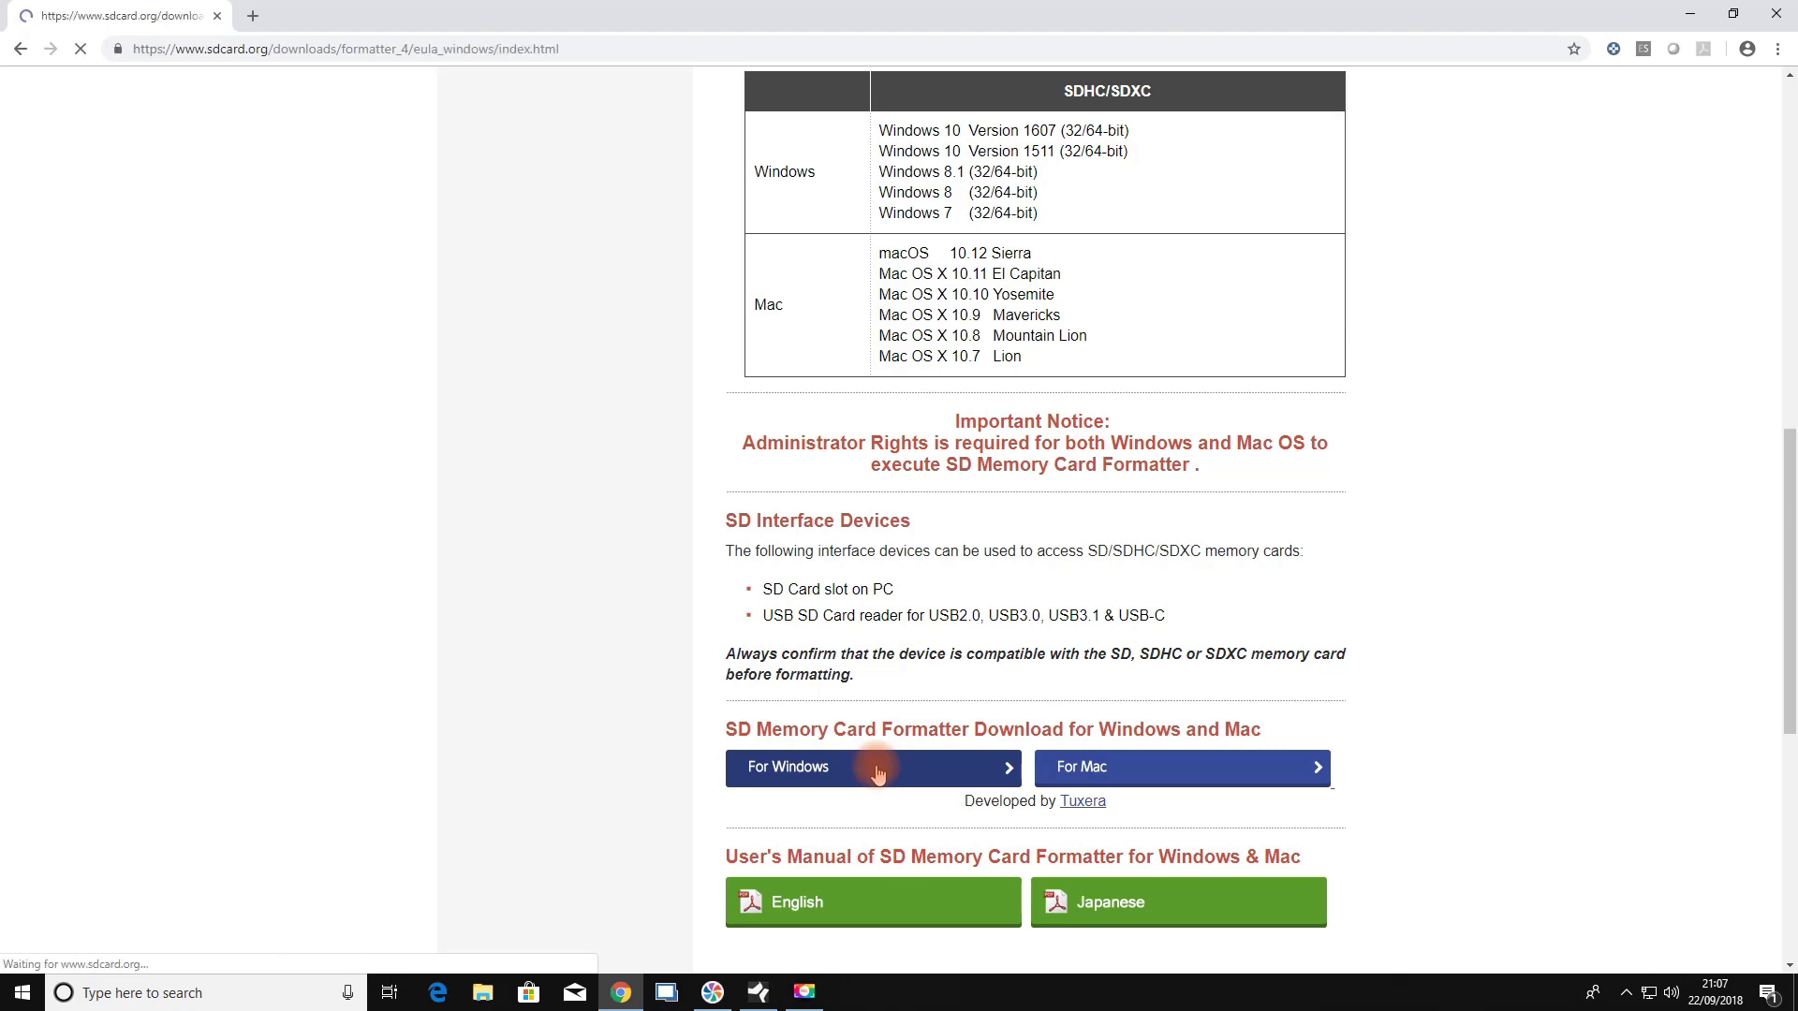
Accept the end user licence agreement to download the Windows installer for SD Memory Card Formatter
scroll(1058, 656, "down", 6)
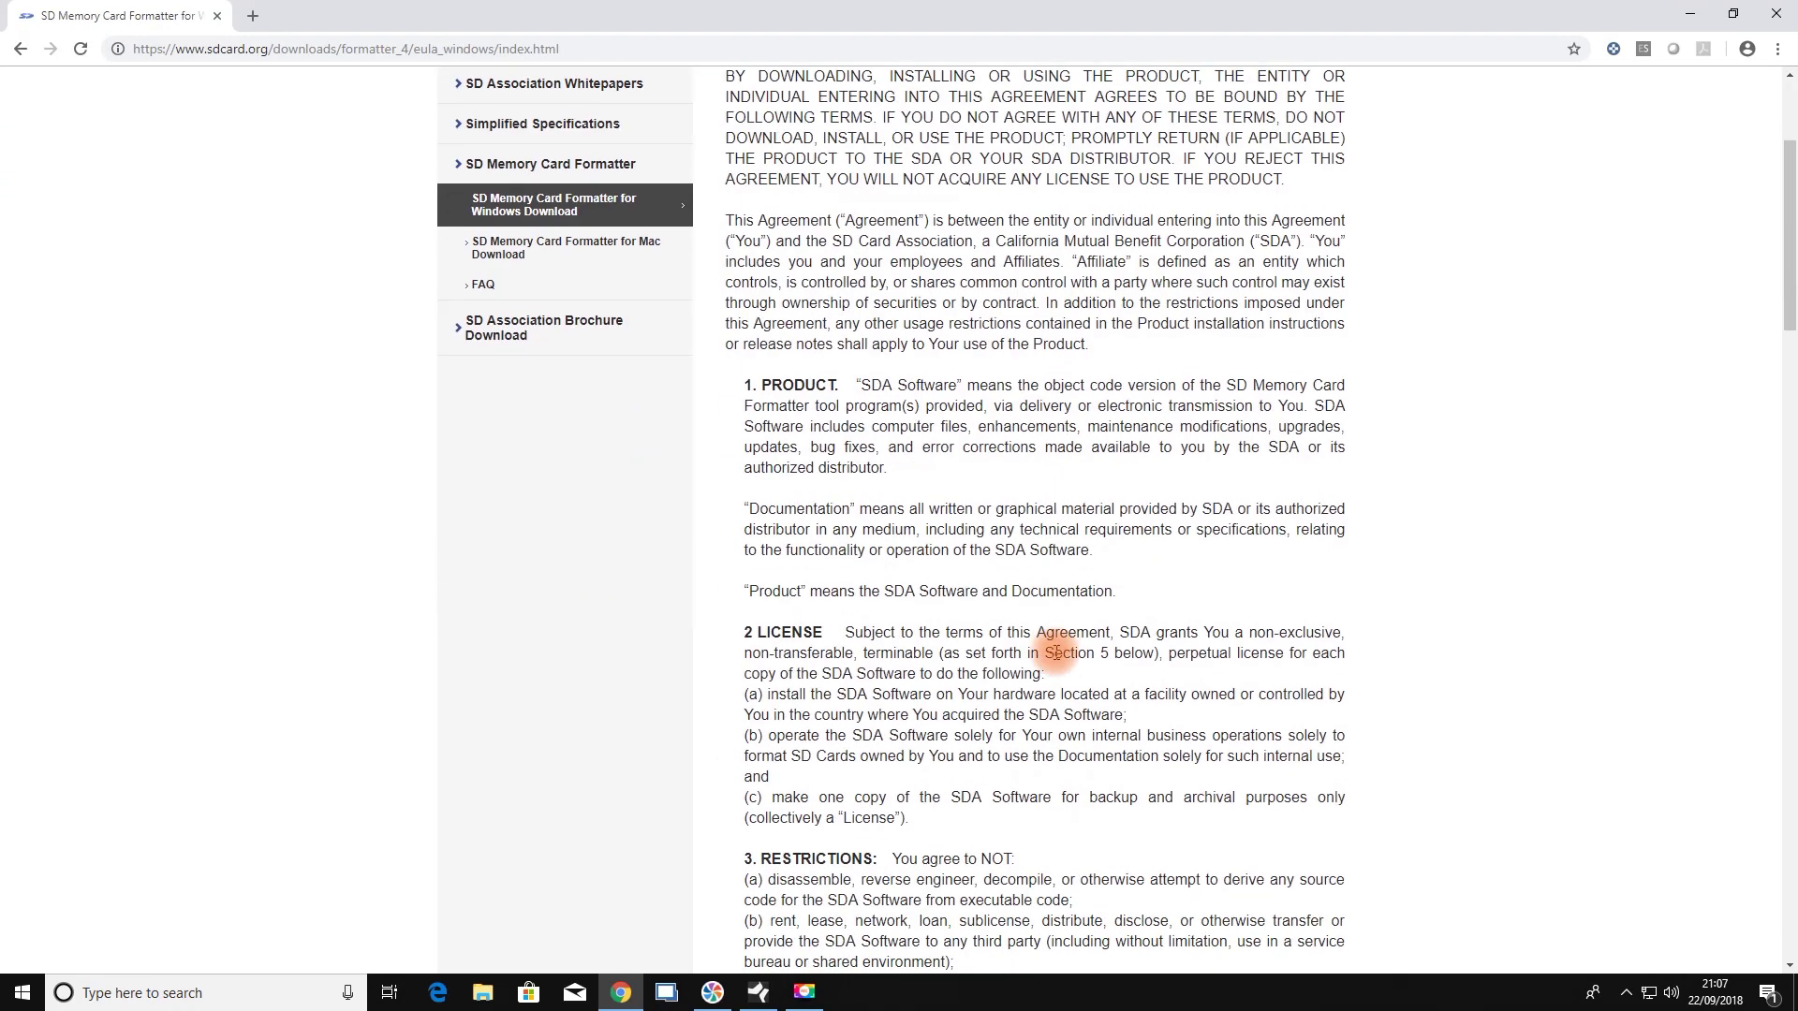
scroll(1056, 653, "down", 16)
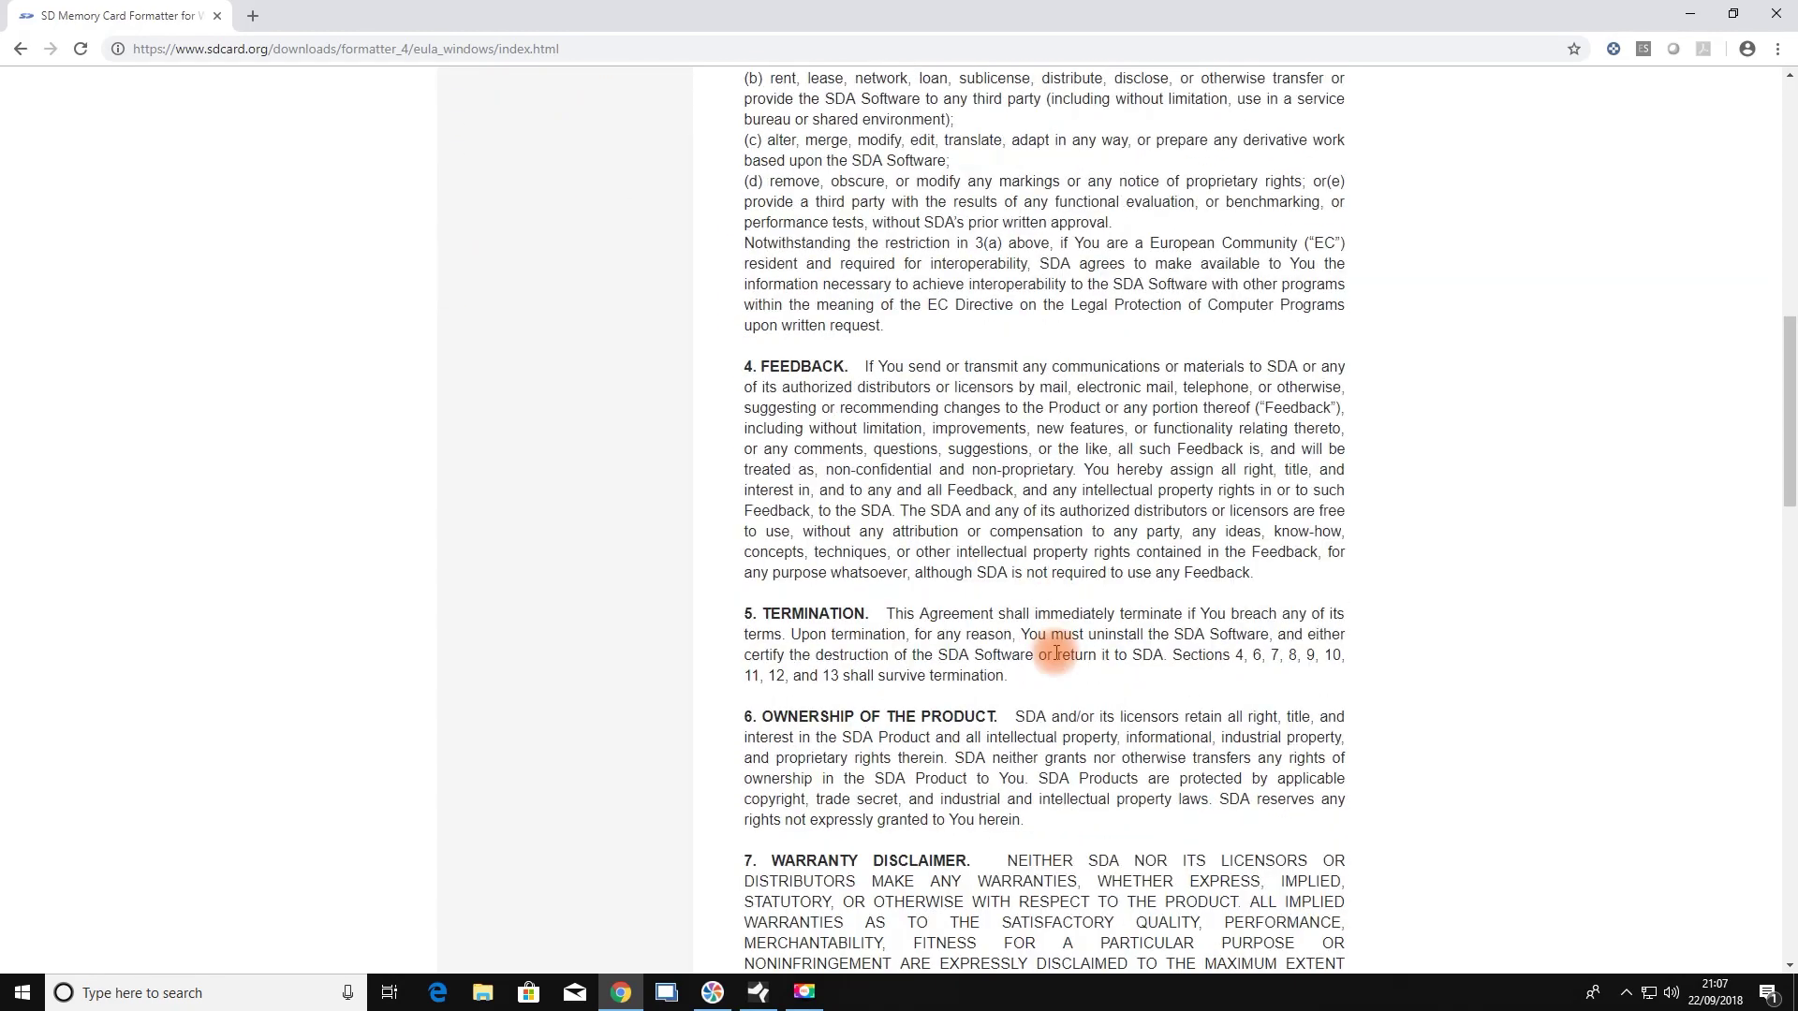
scroll(1056, 653, "down", 13)
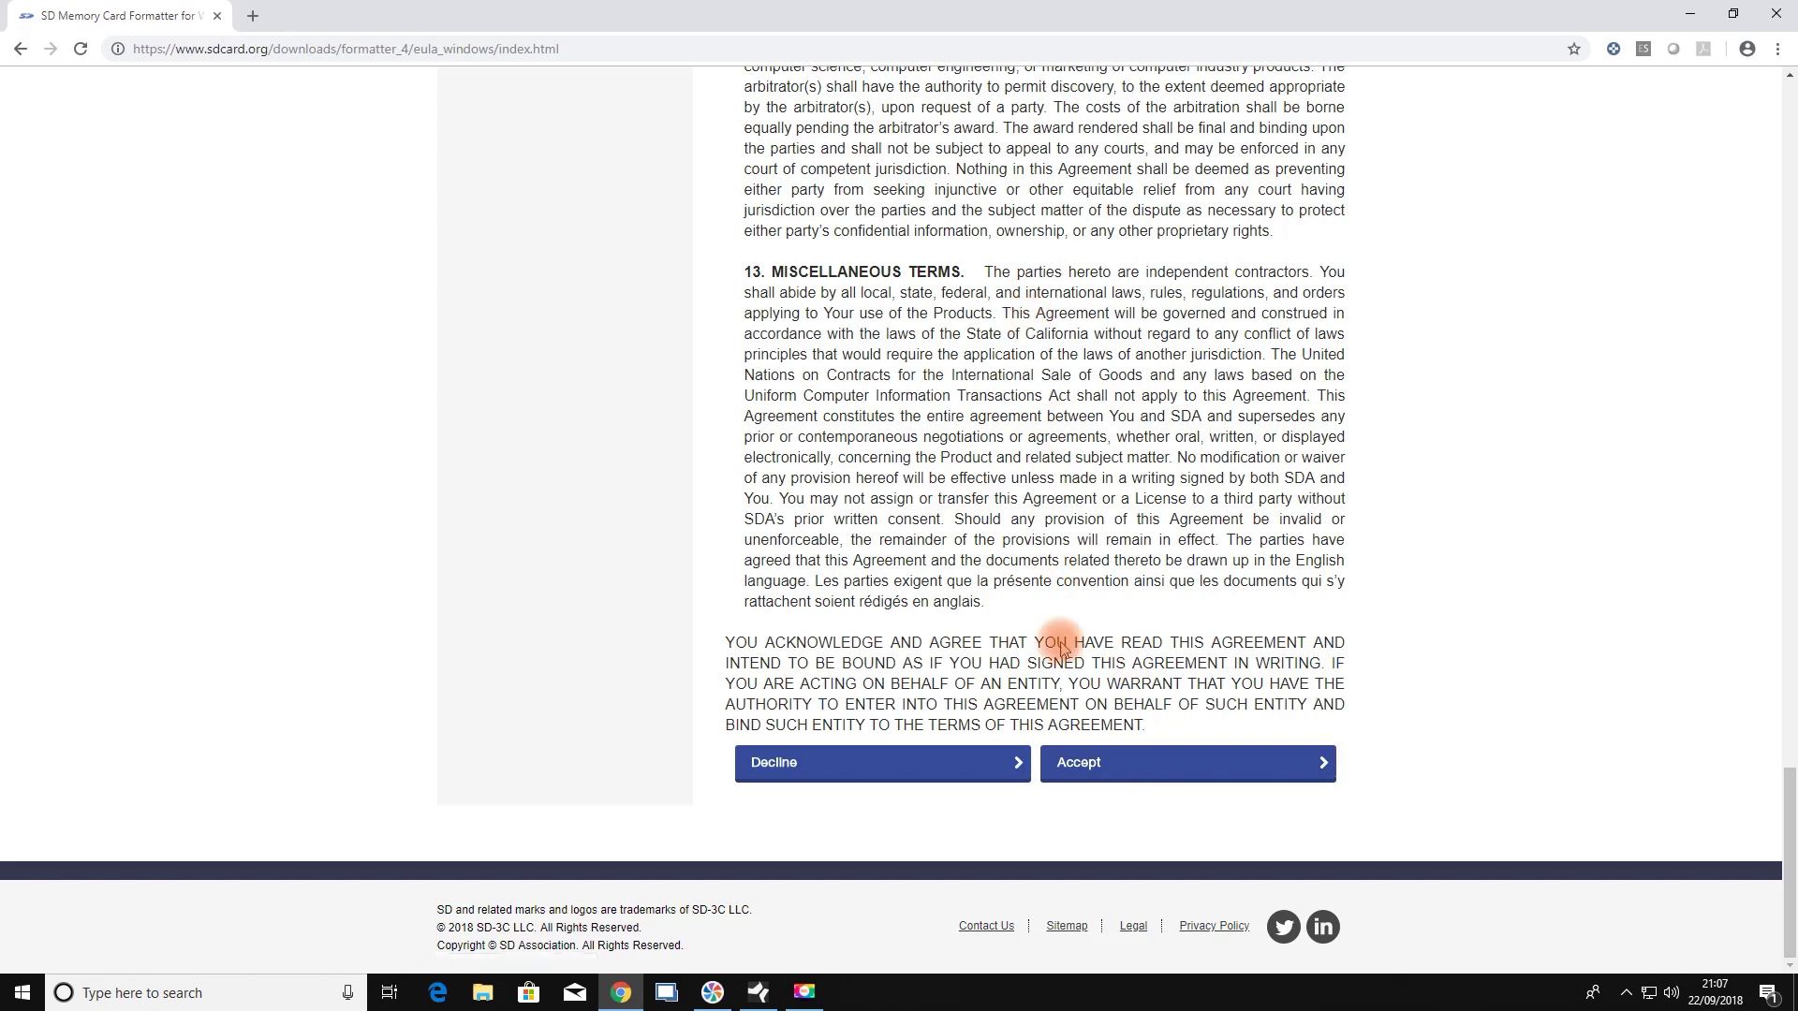
left_click(1130, 770)
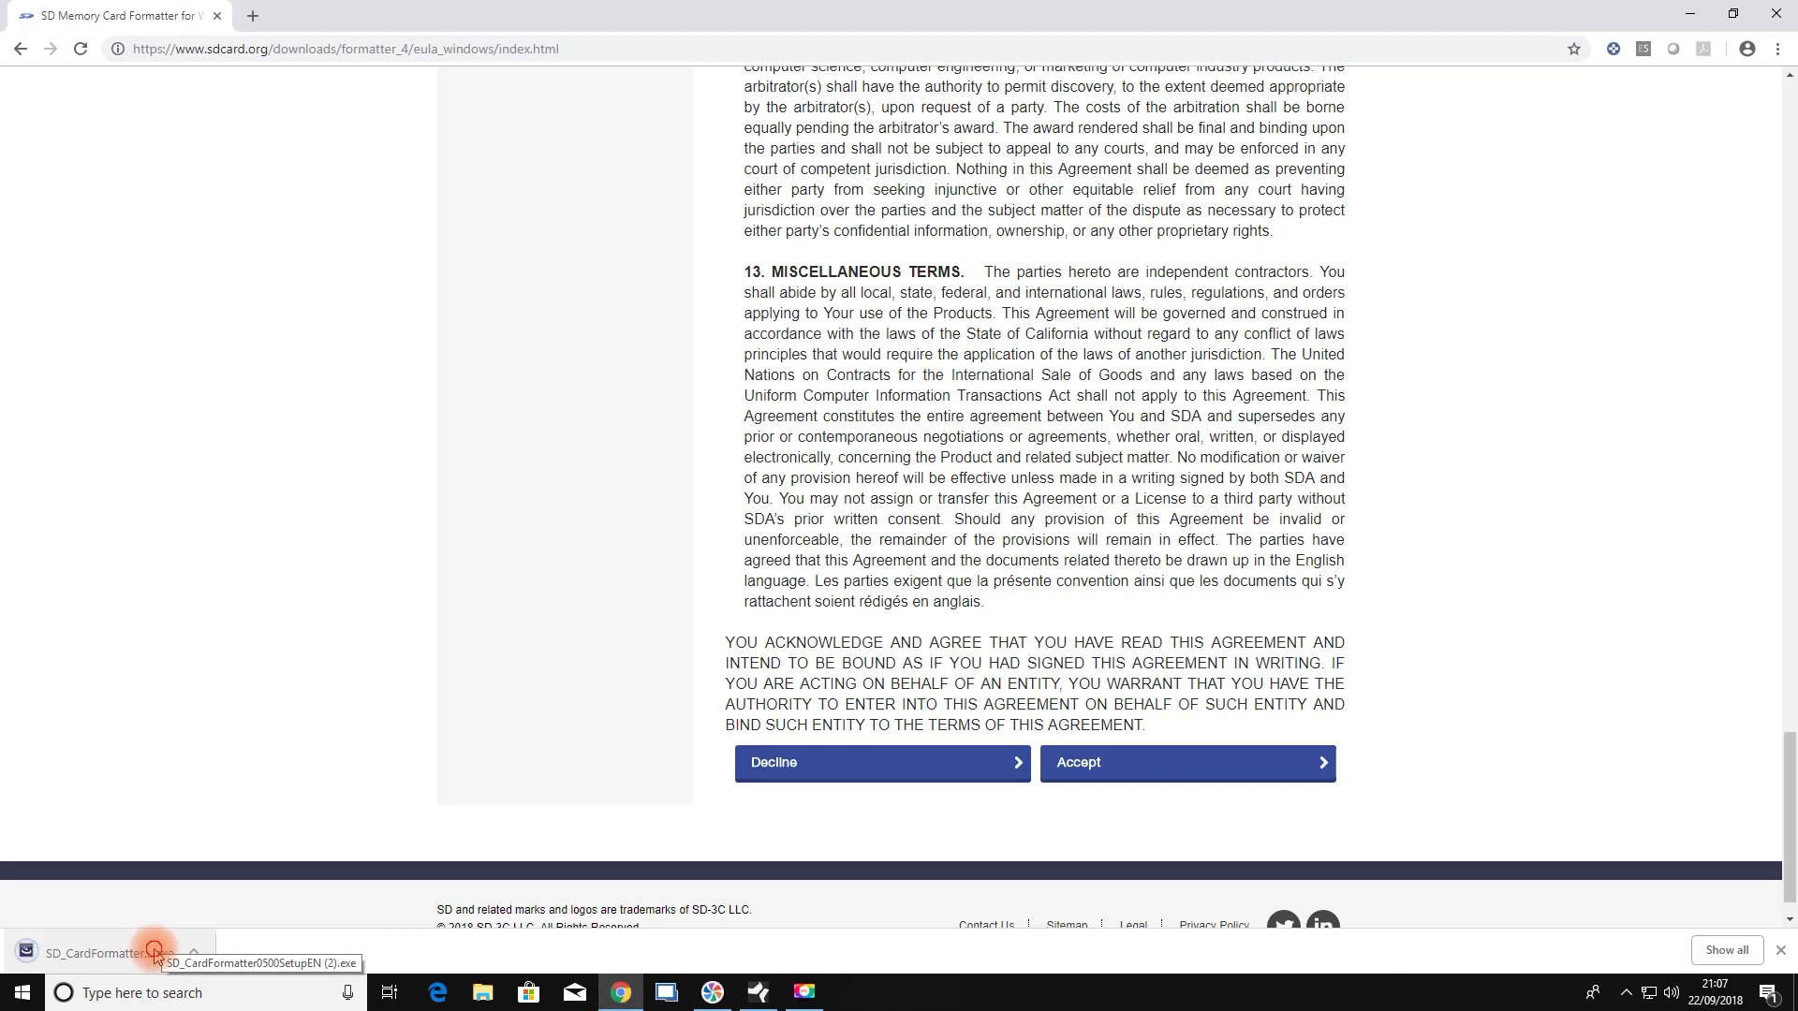
Launch the downloaded SD Card Formatter setup file and minimise the browser window
left_click(155, 953)
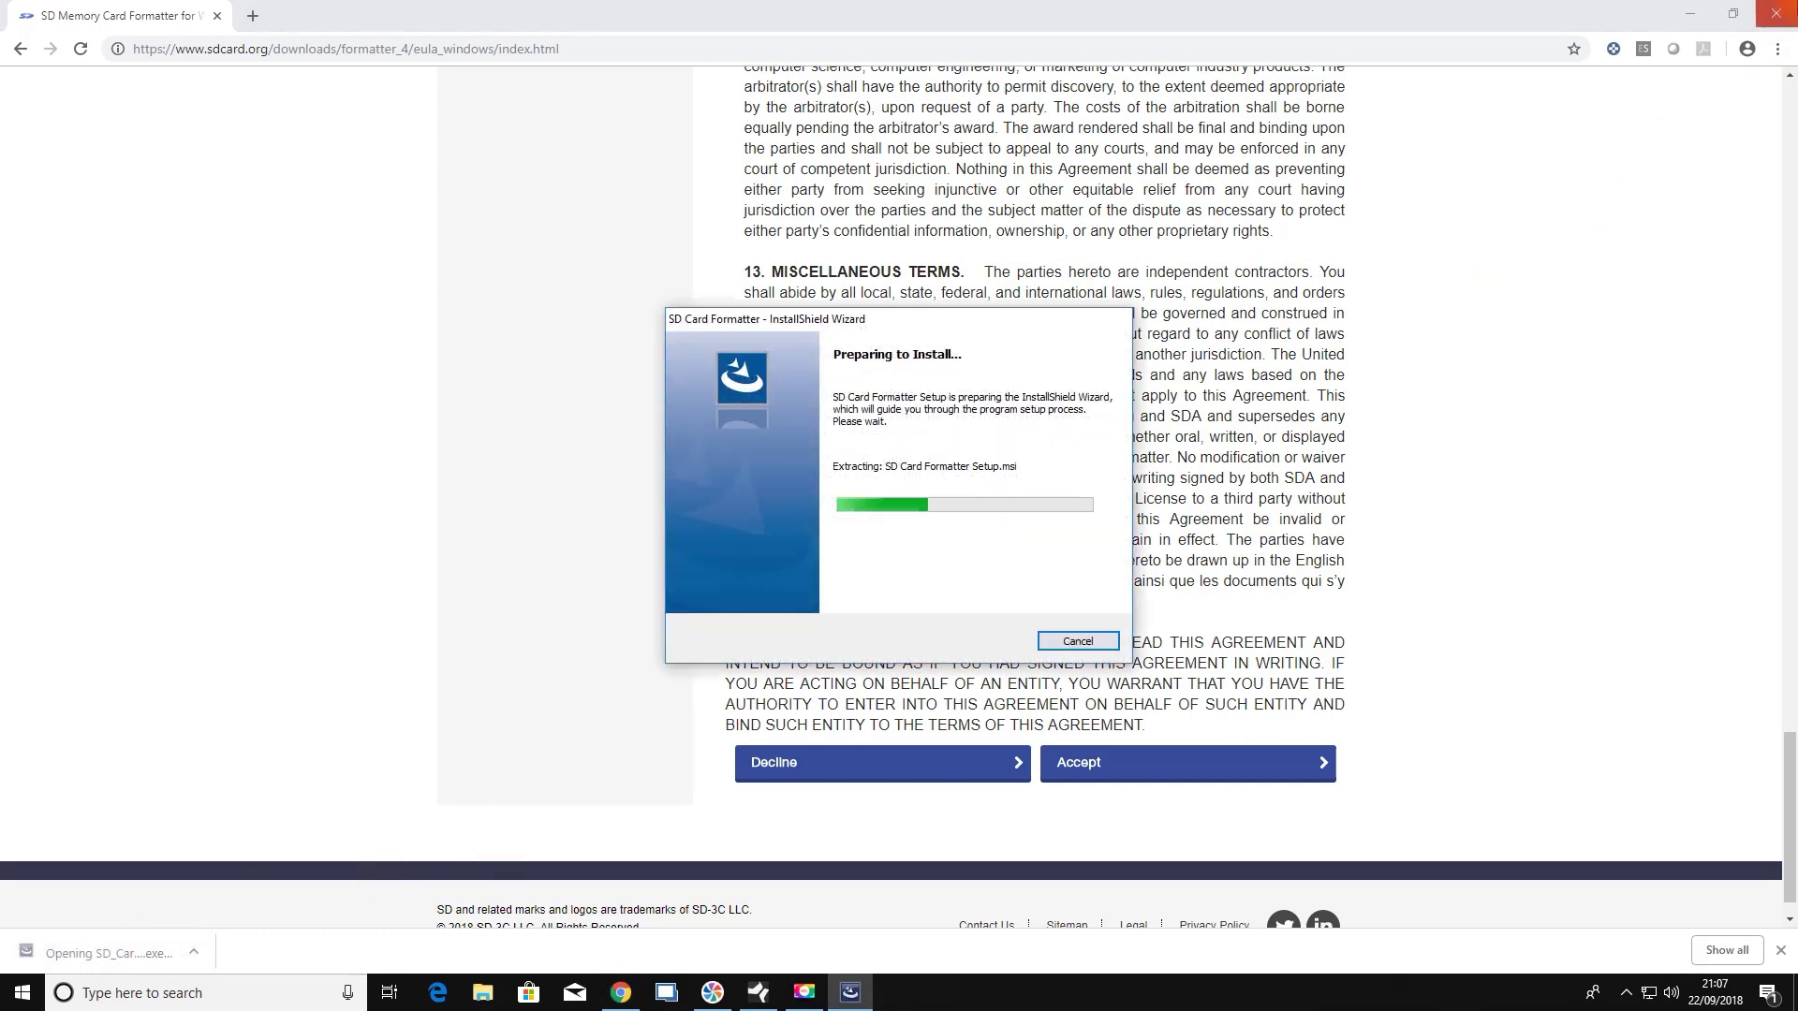
left_click(1691, 15)
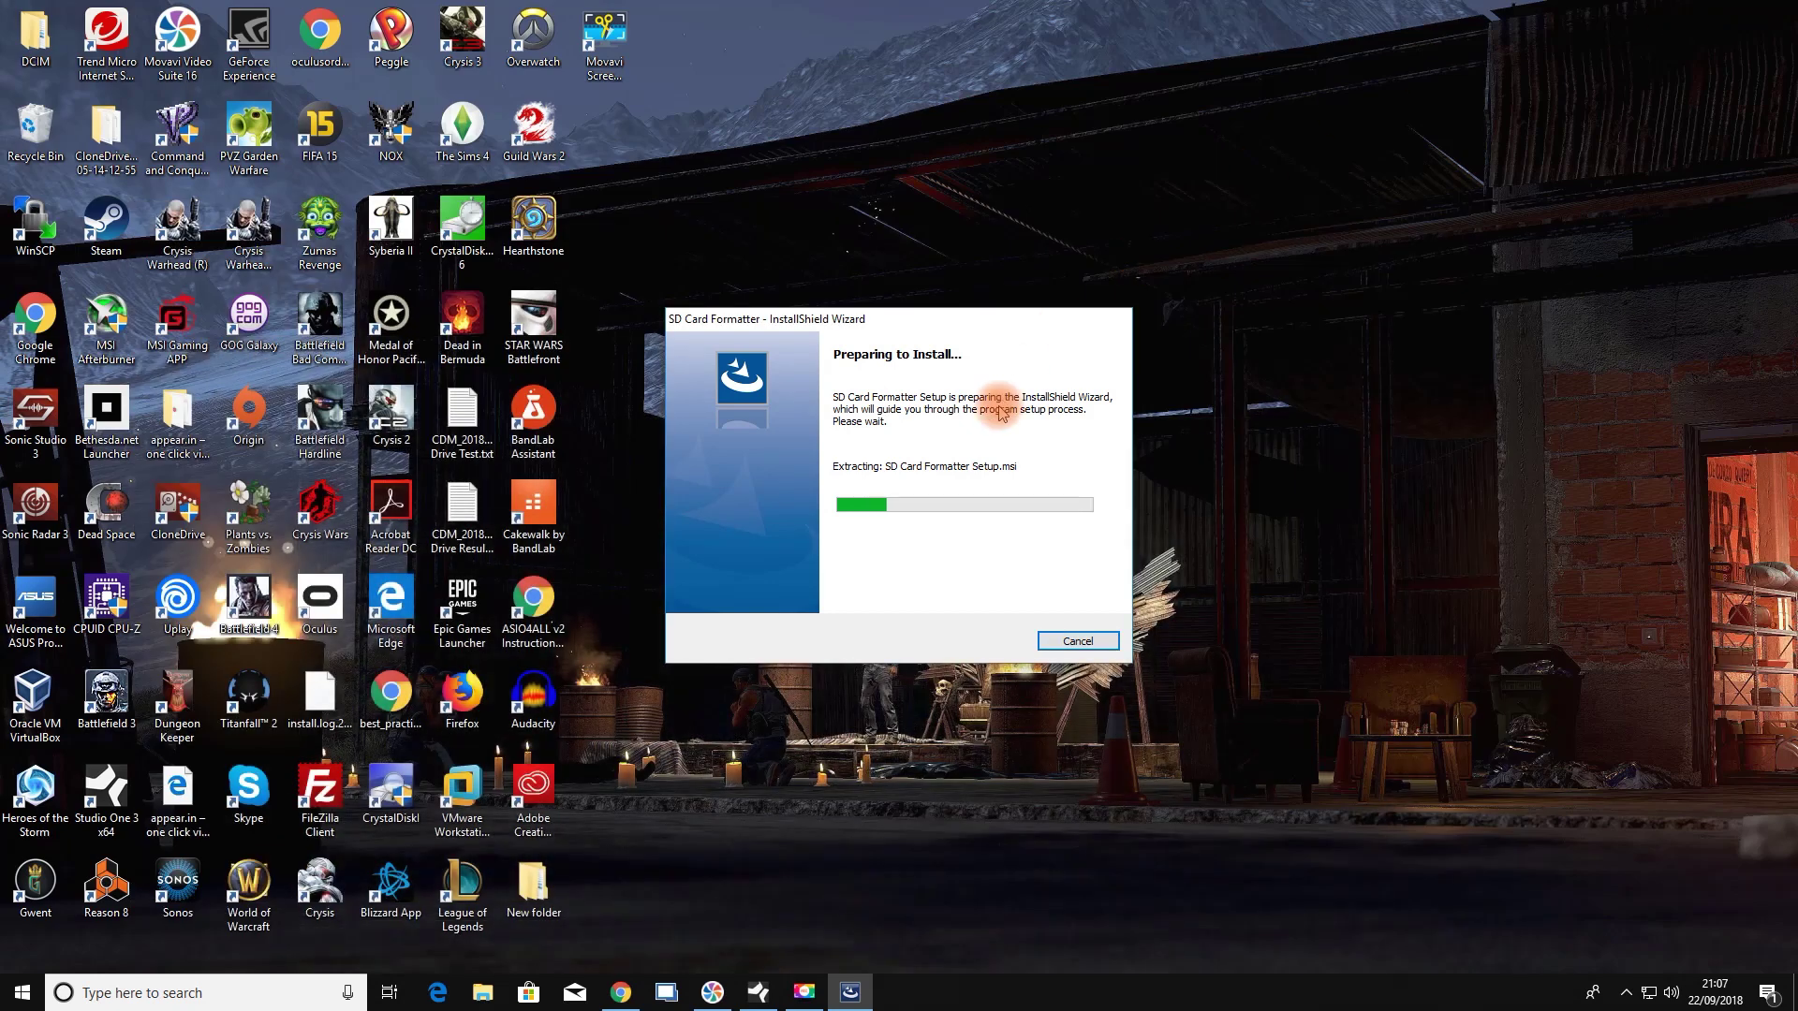
left_click_drag(949, 326, 1066, 370)
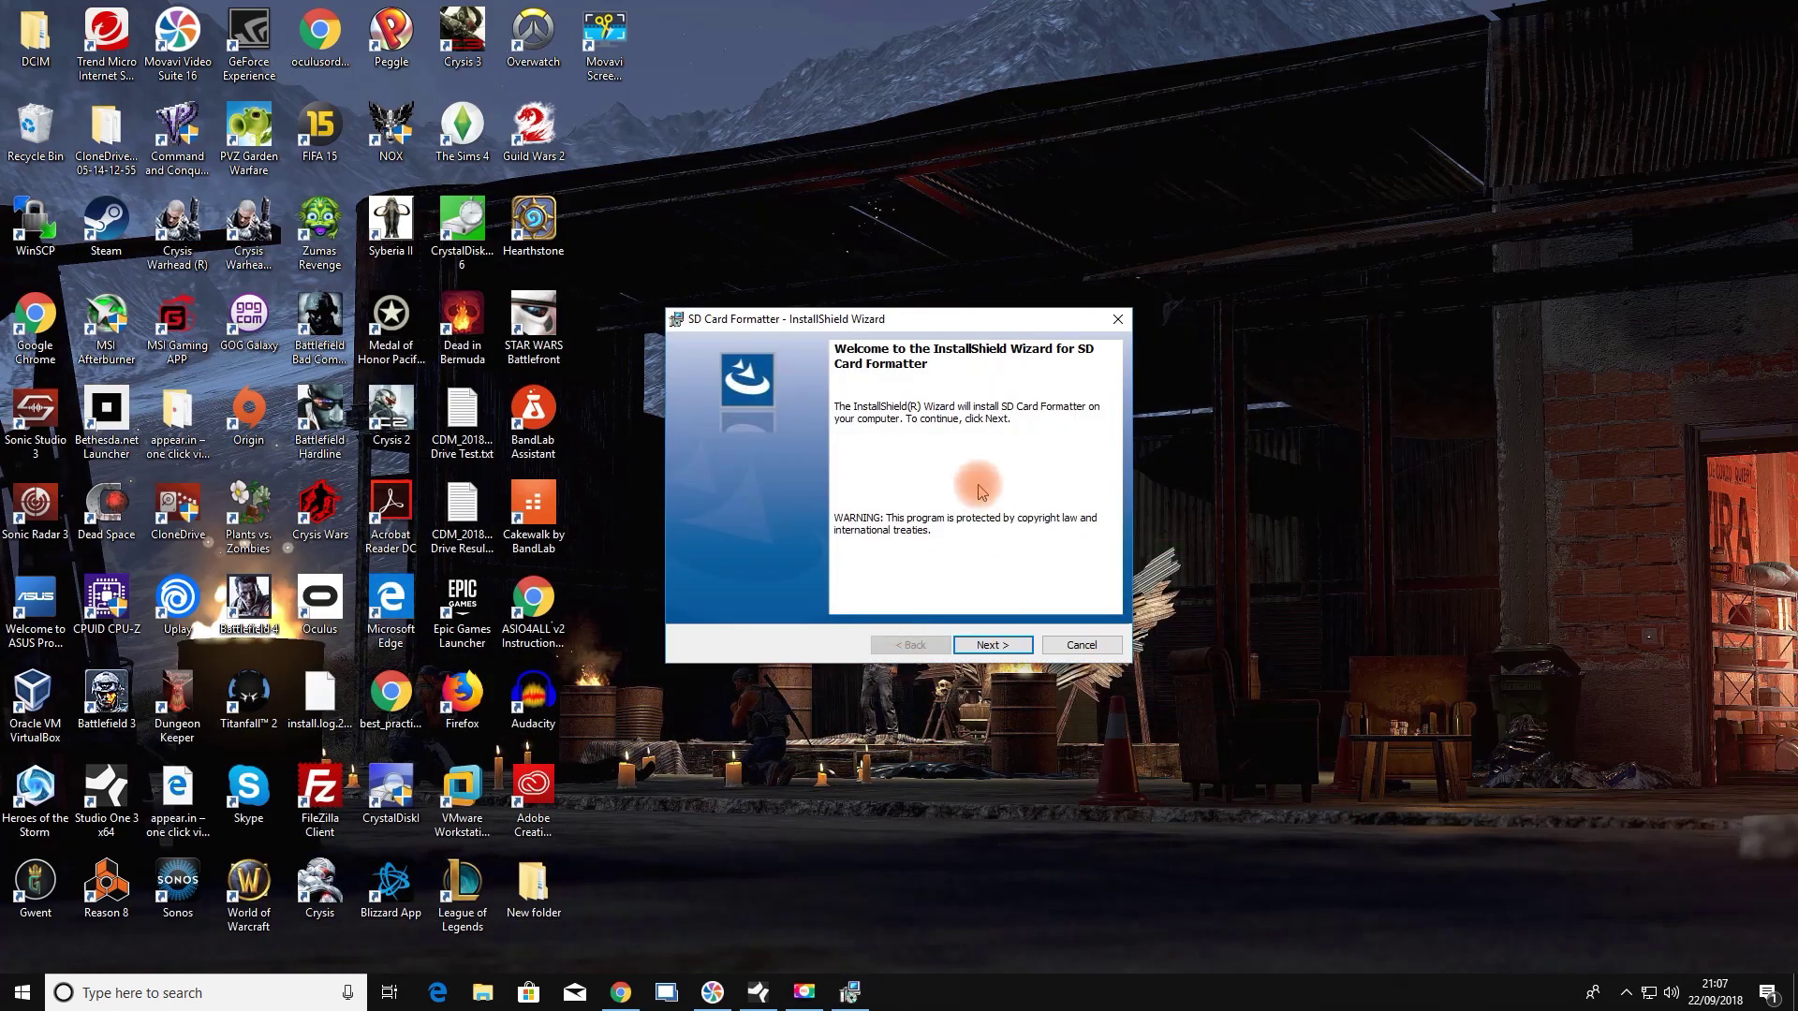
Accept the licence terms and install SD Card Formatter to C:\Program Files (x86)\SDA\SD Card Formatter\
left_click(992, 646)
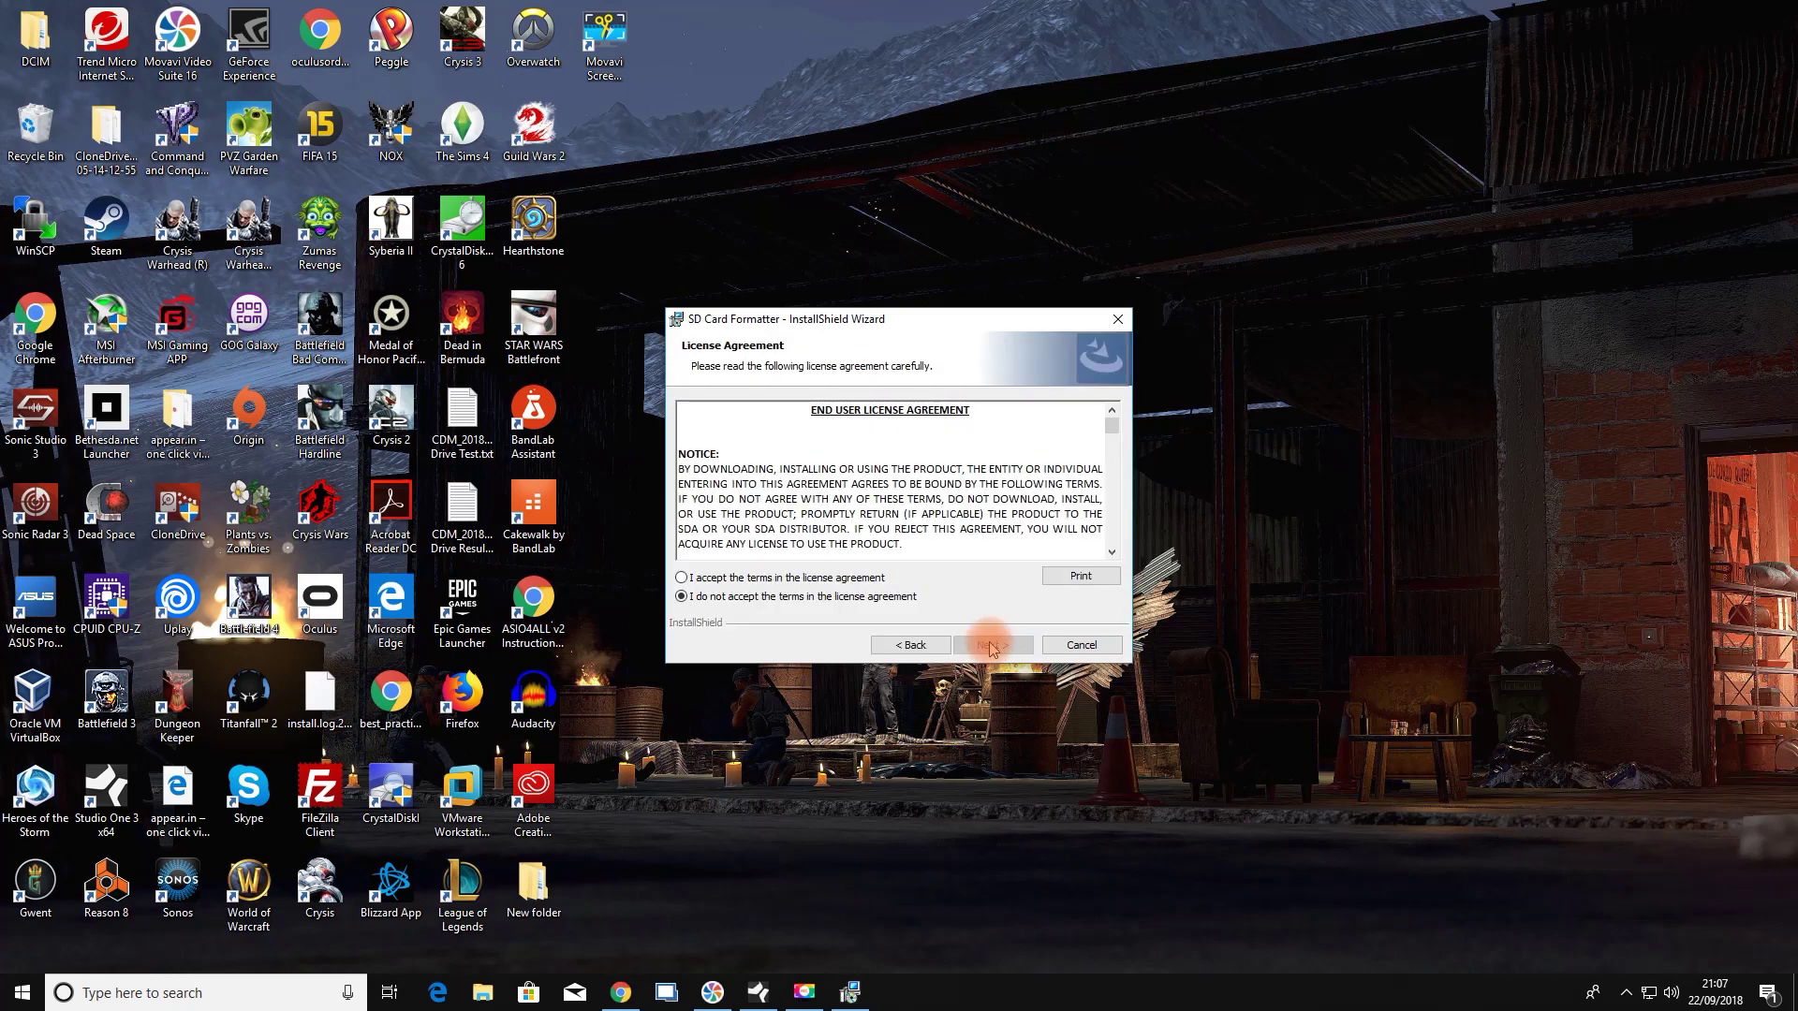
left_click(773, 582)
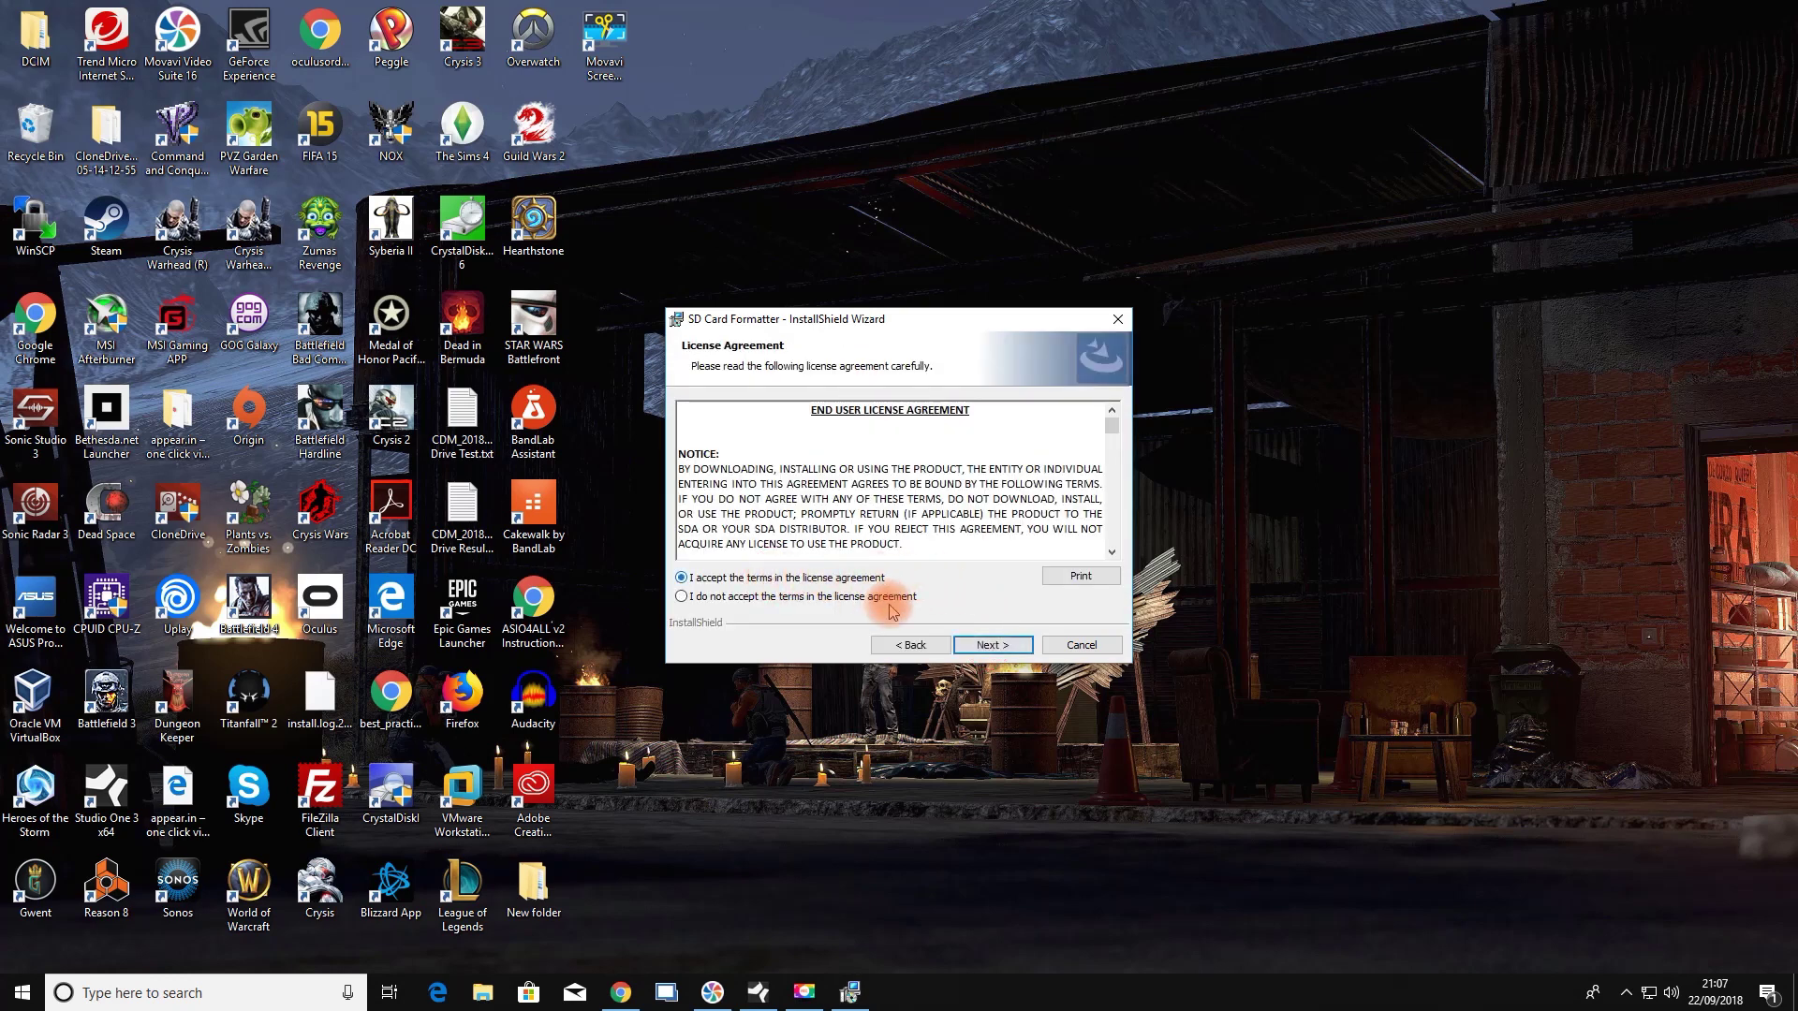
left_click(993, 647)
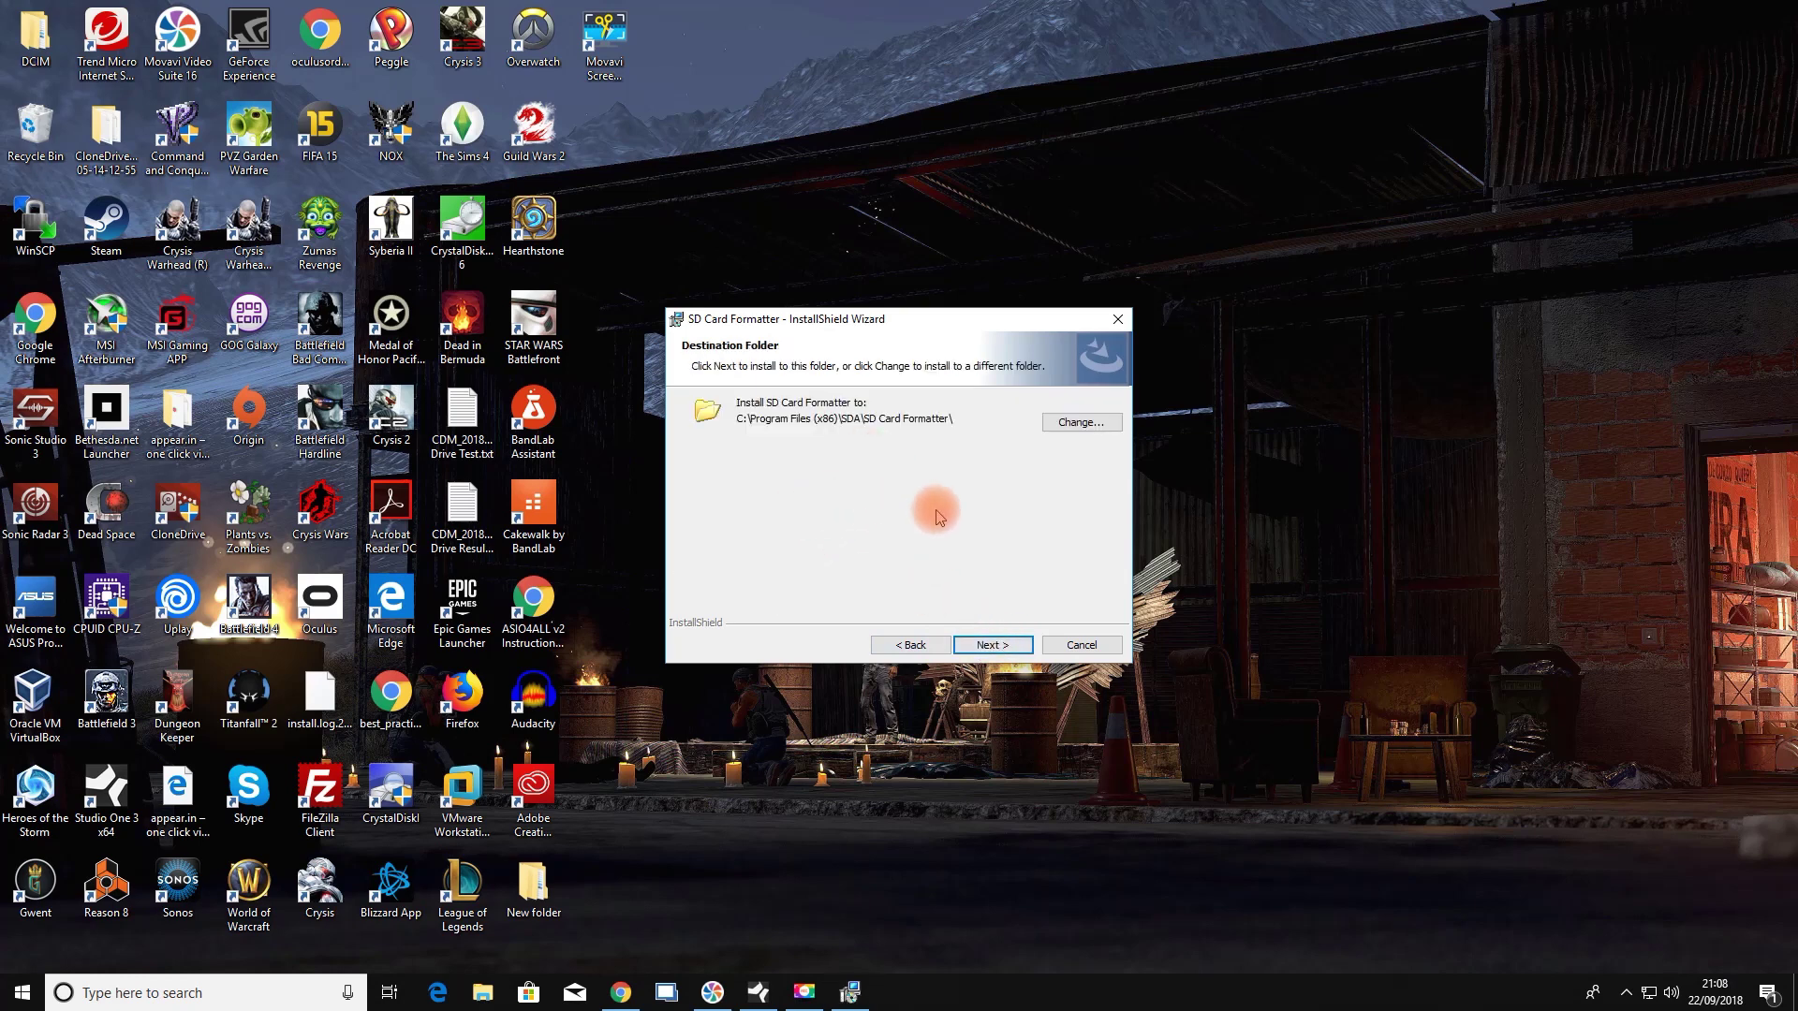
left_click(988, 645)
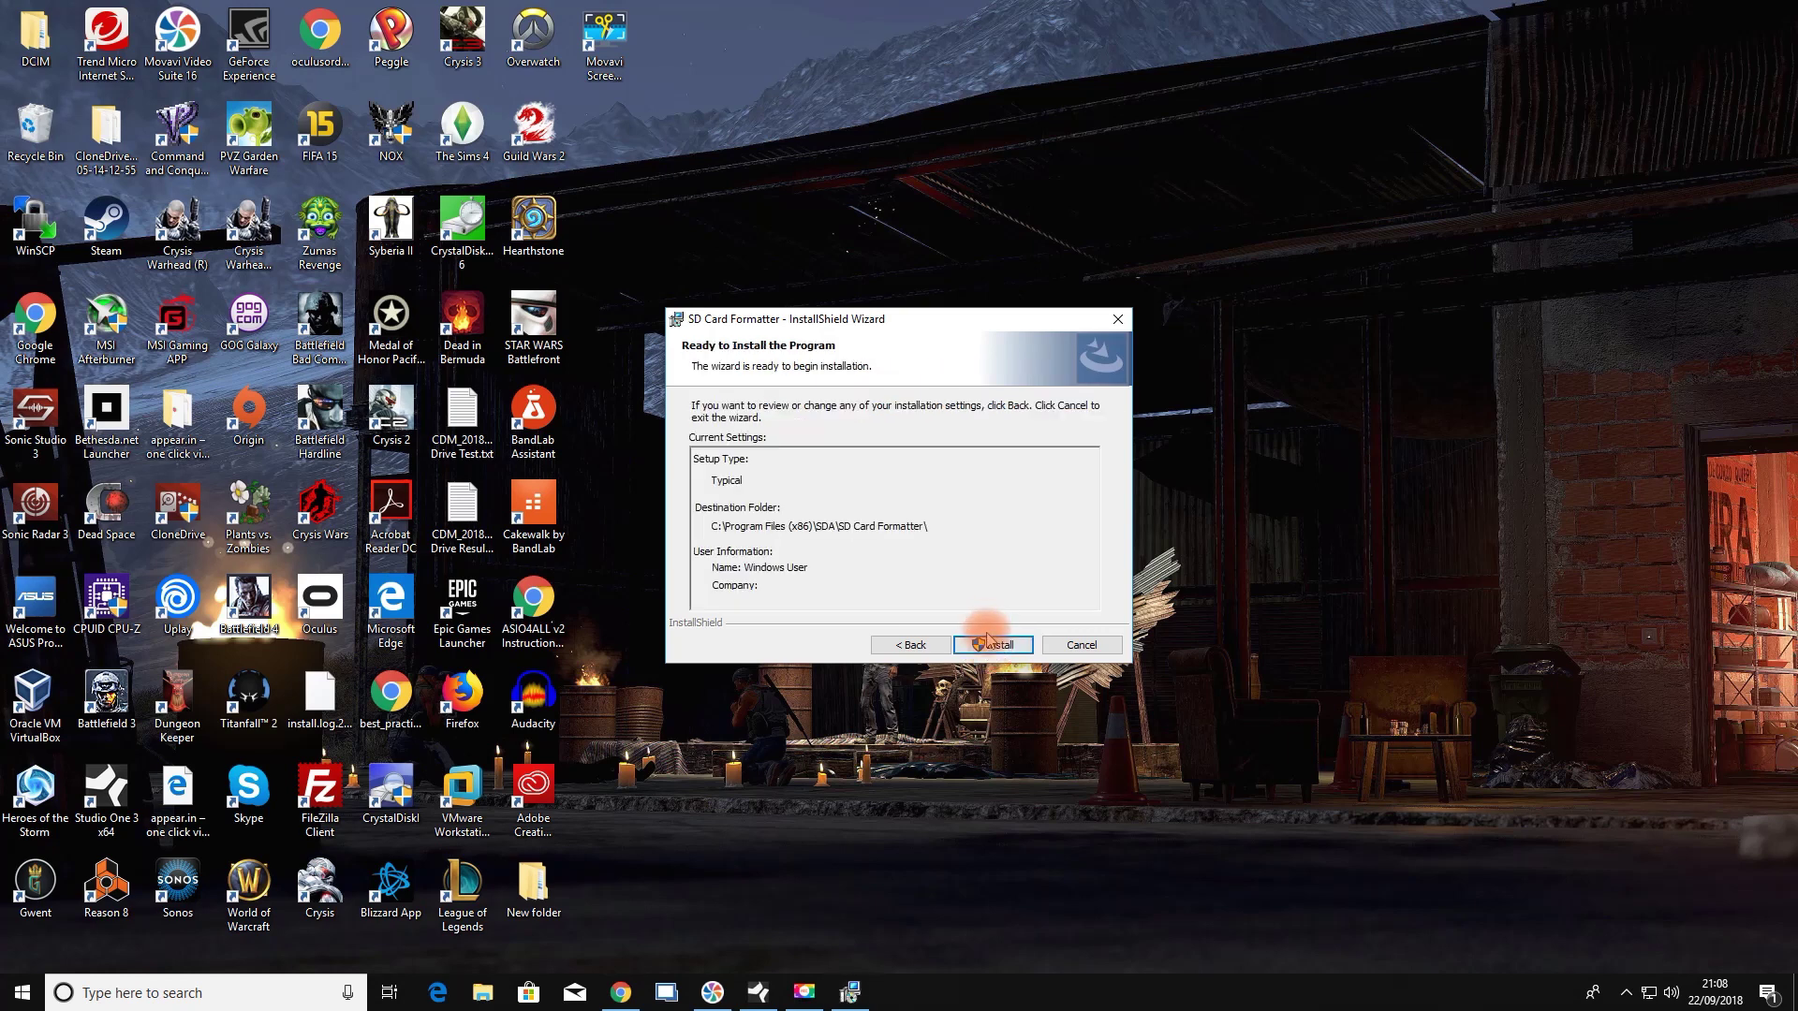
left_click(989, 646)
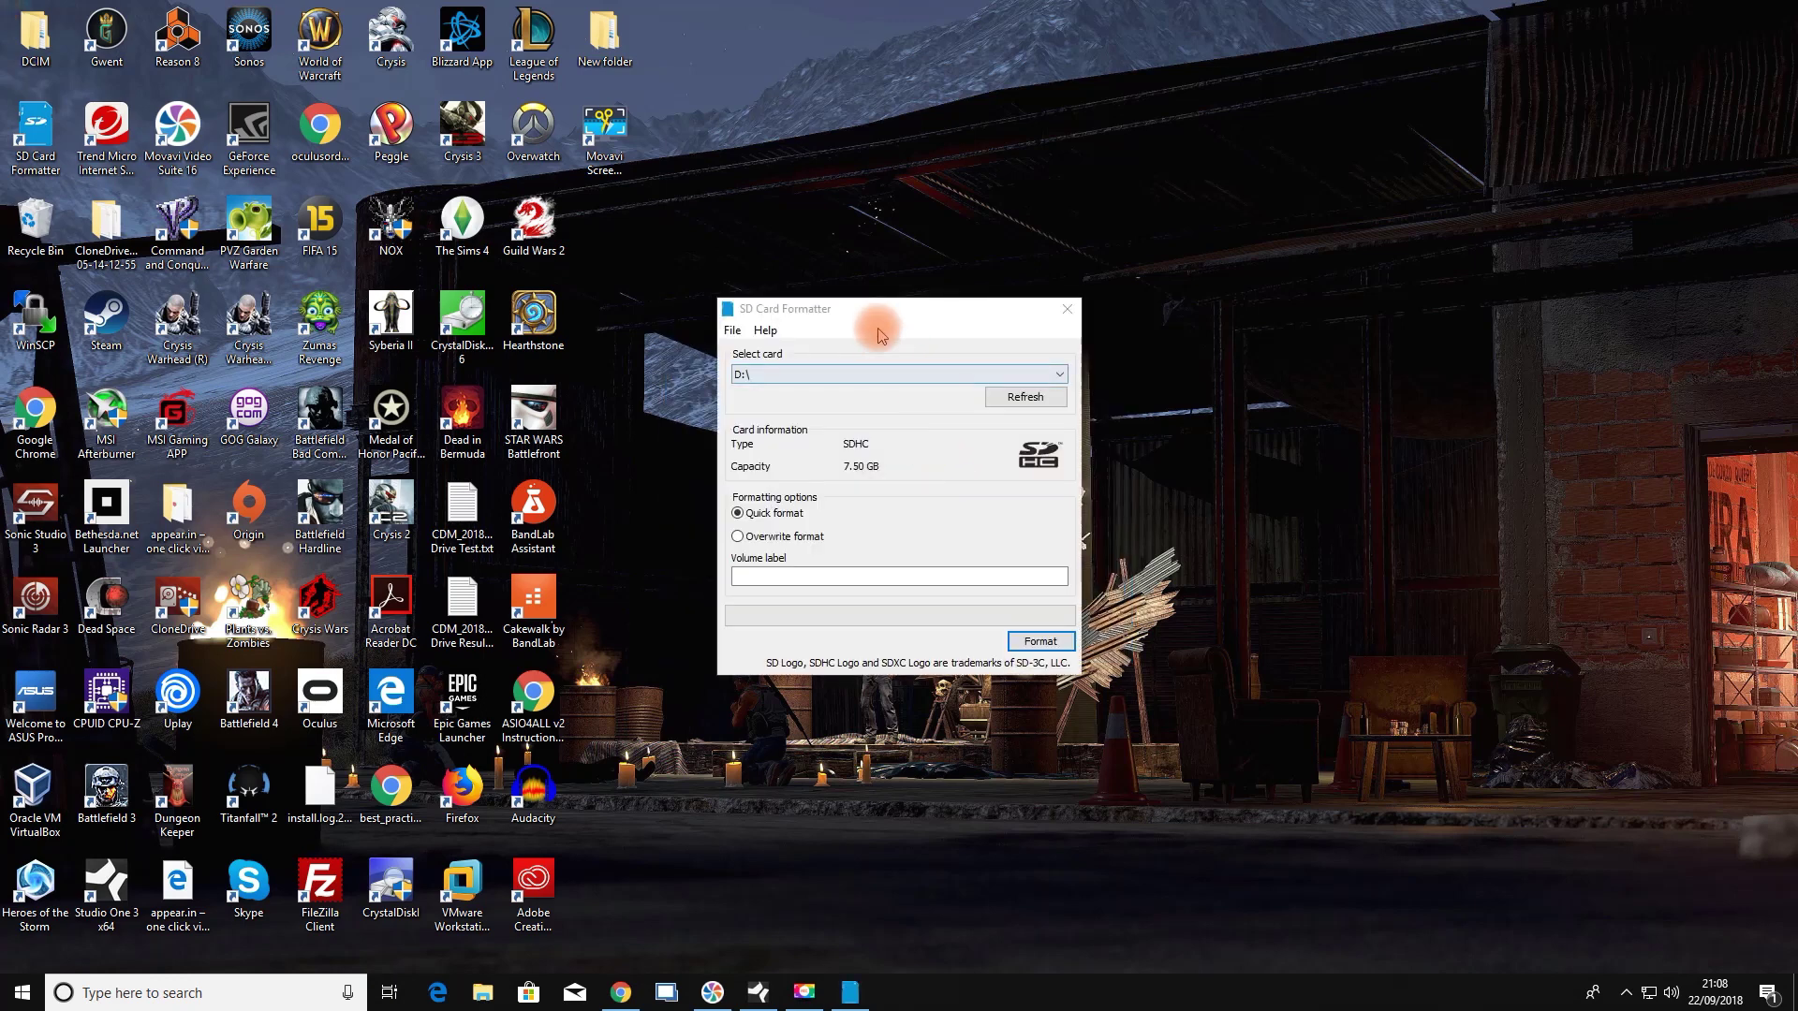
View SD Card Formatter's help options and its About information, and close the About window
left_click_drag(889, 322, 950, 351)
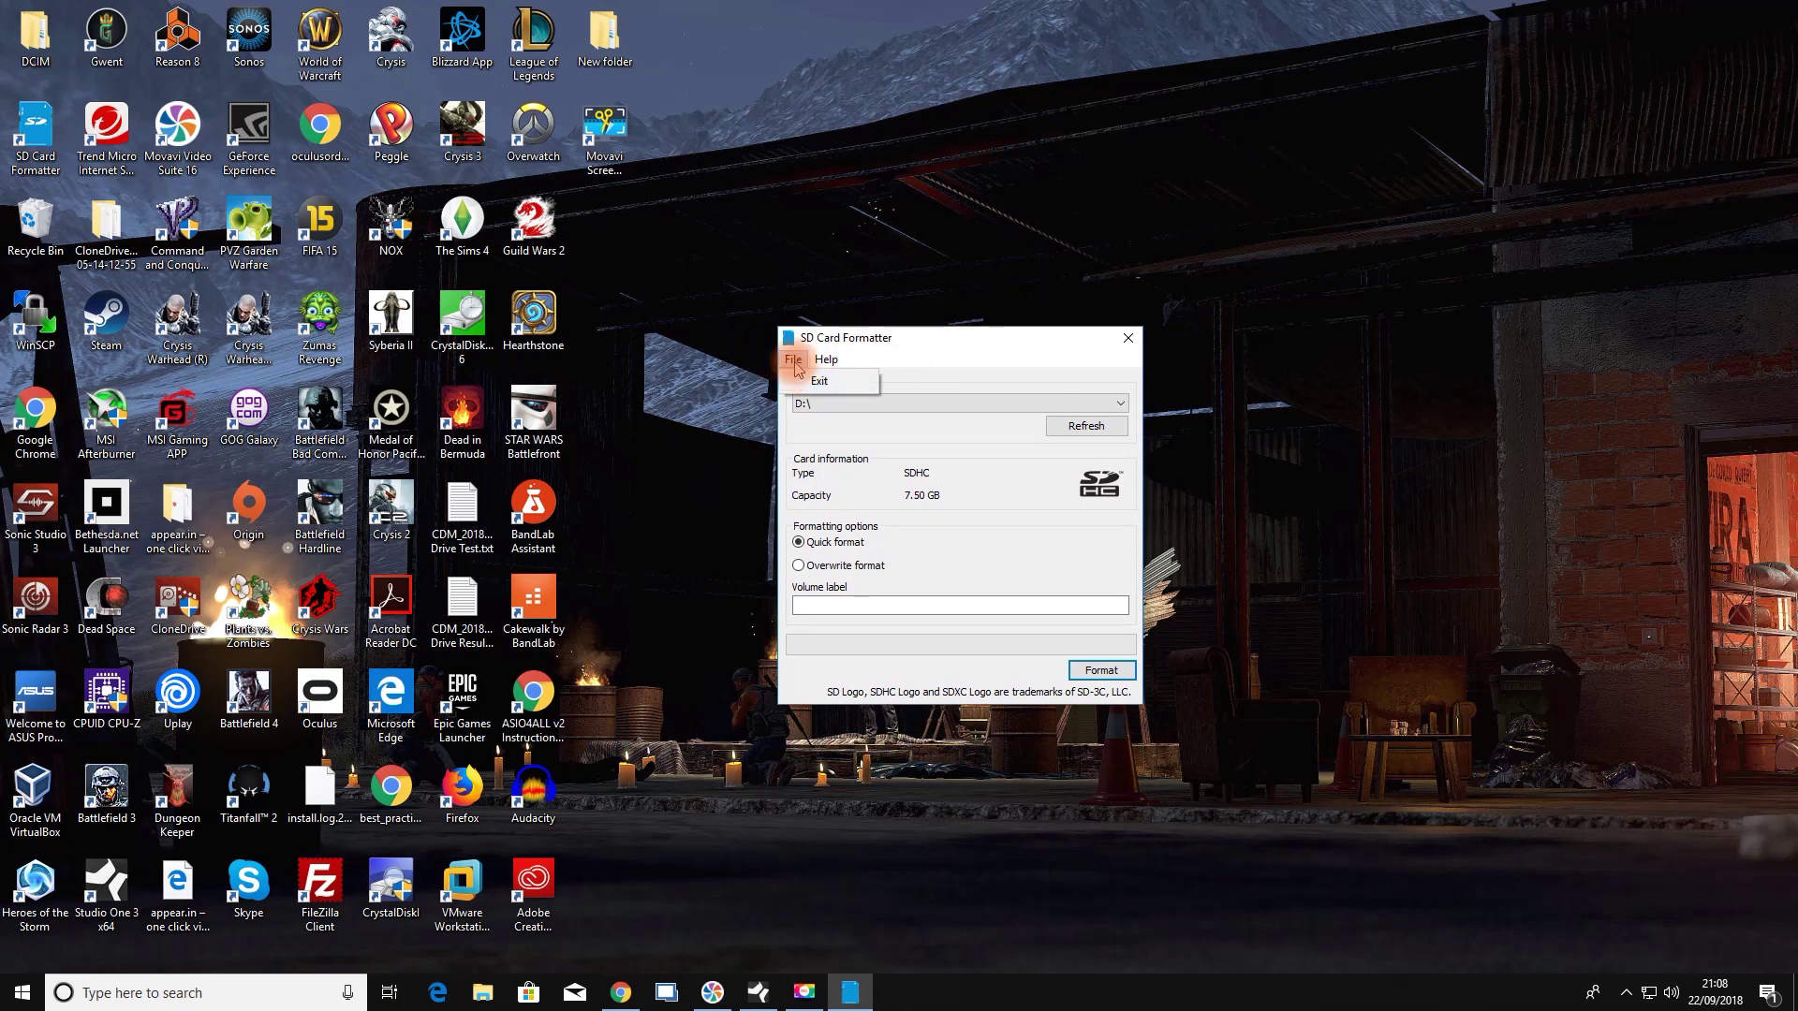
left_click(826, 360)
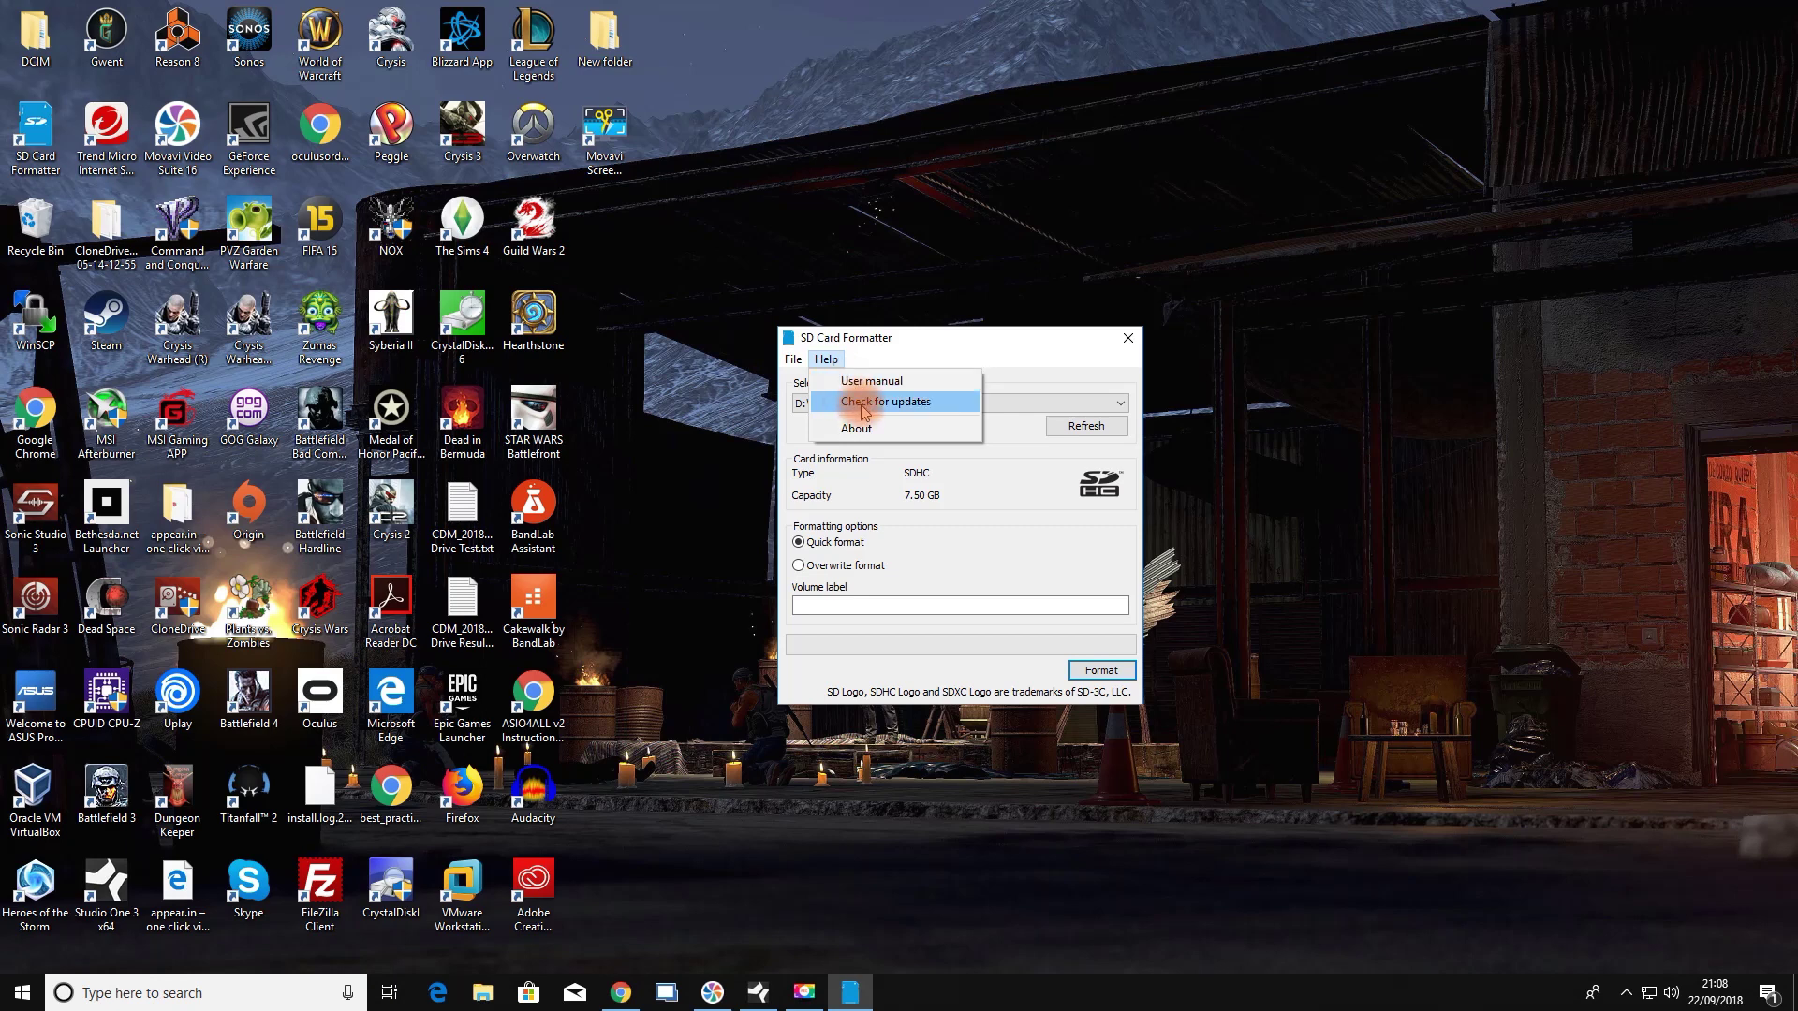
left_click(883, 430)
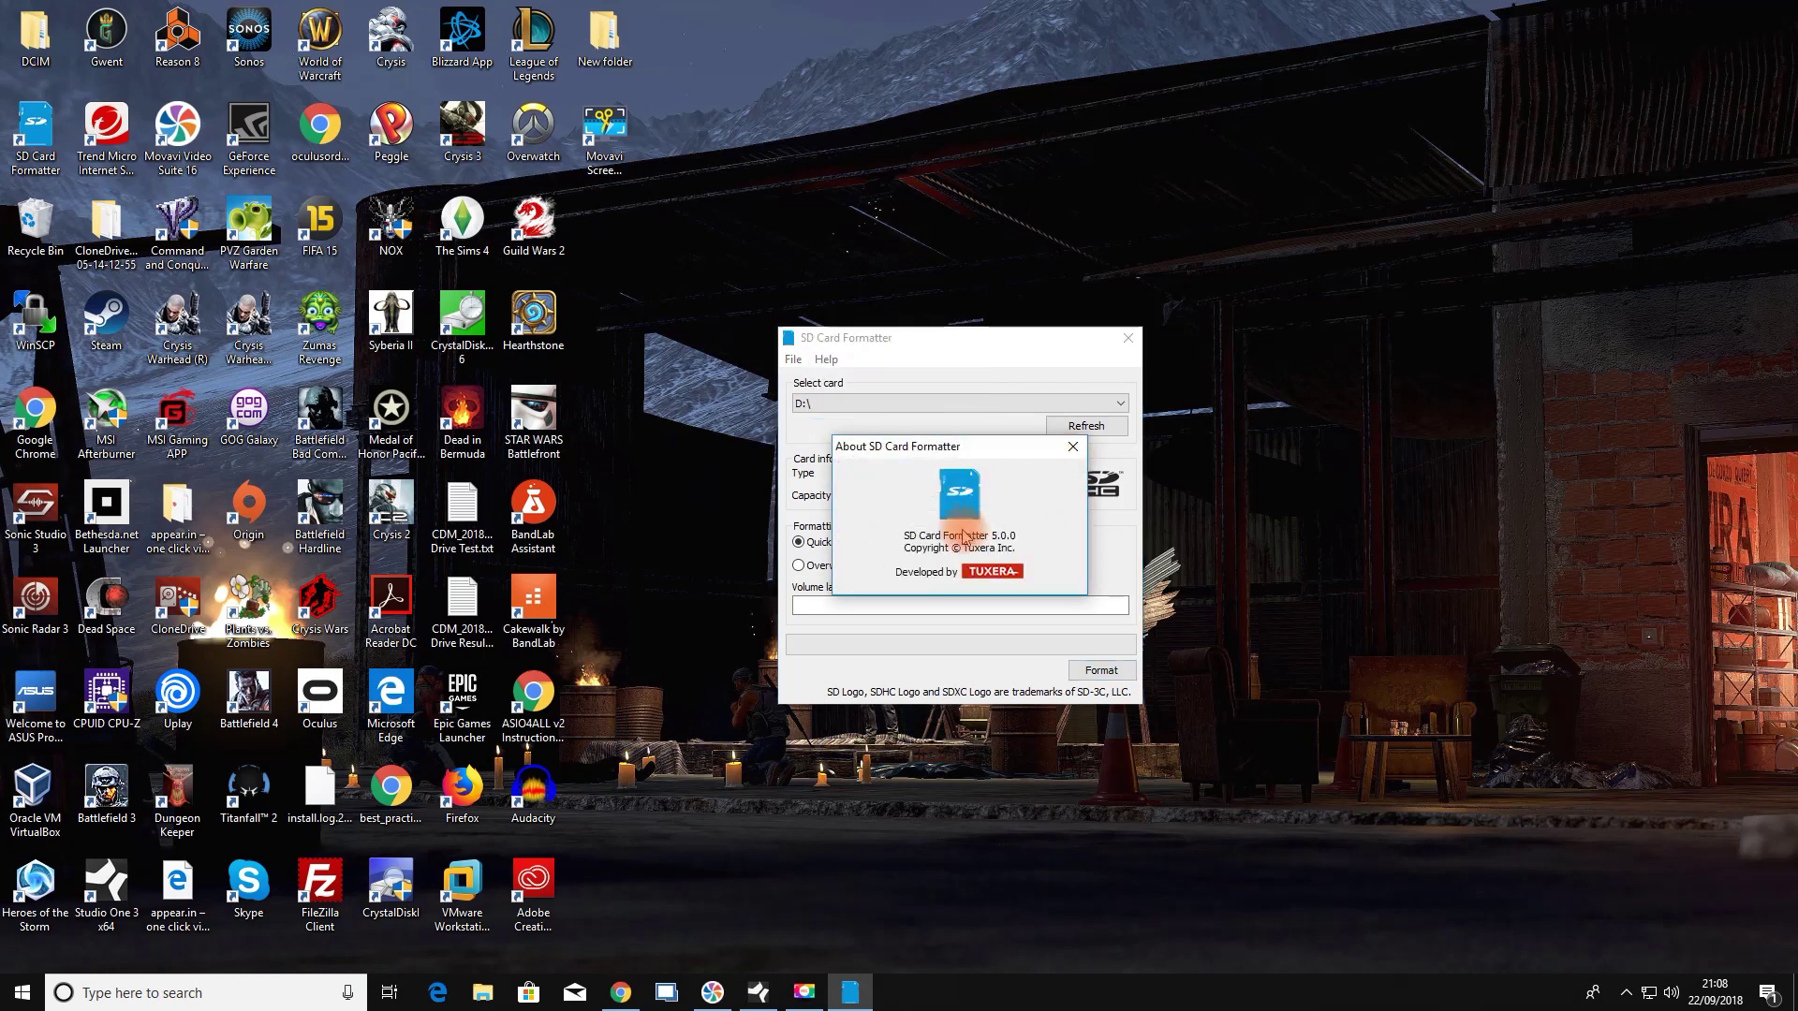
left_click(1073, 446)
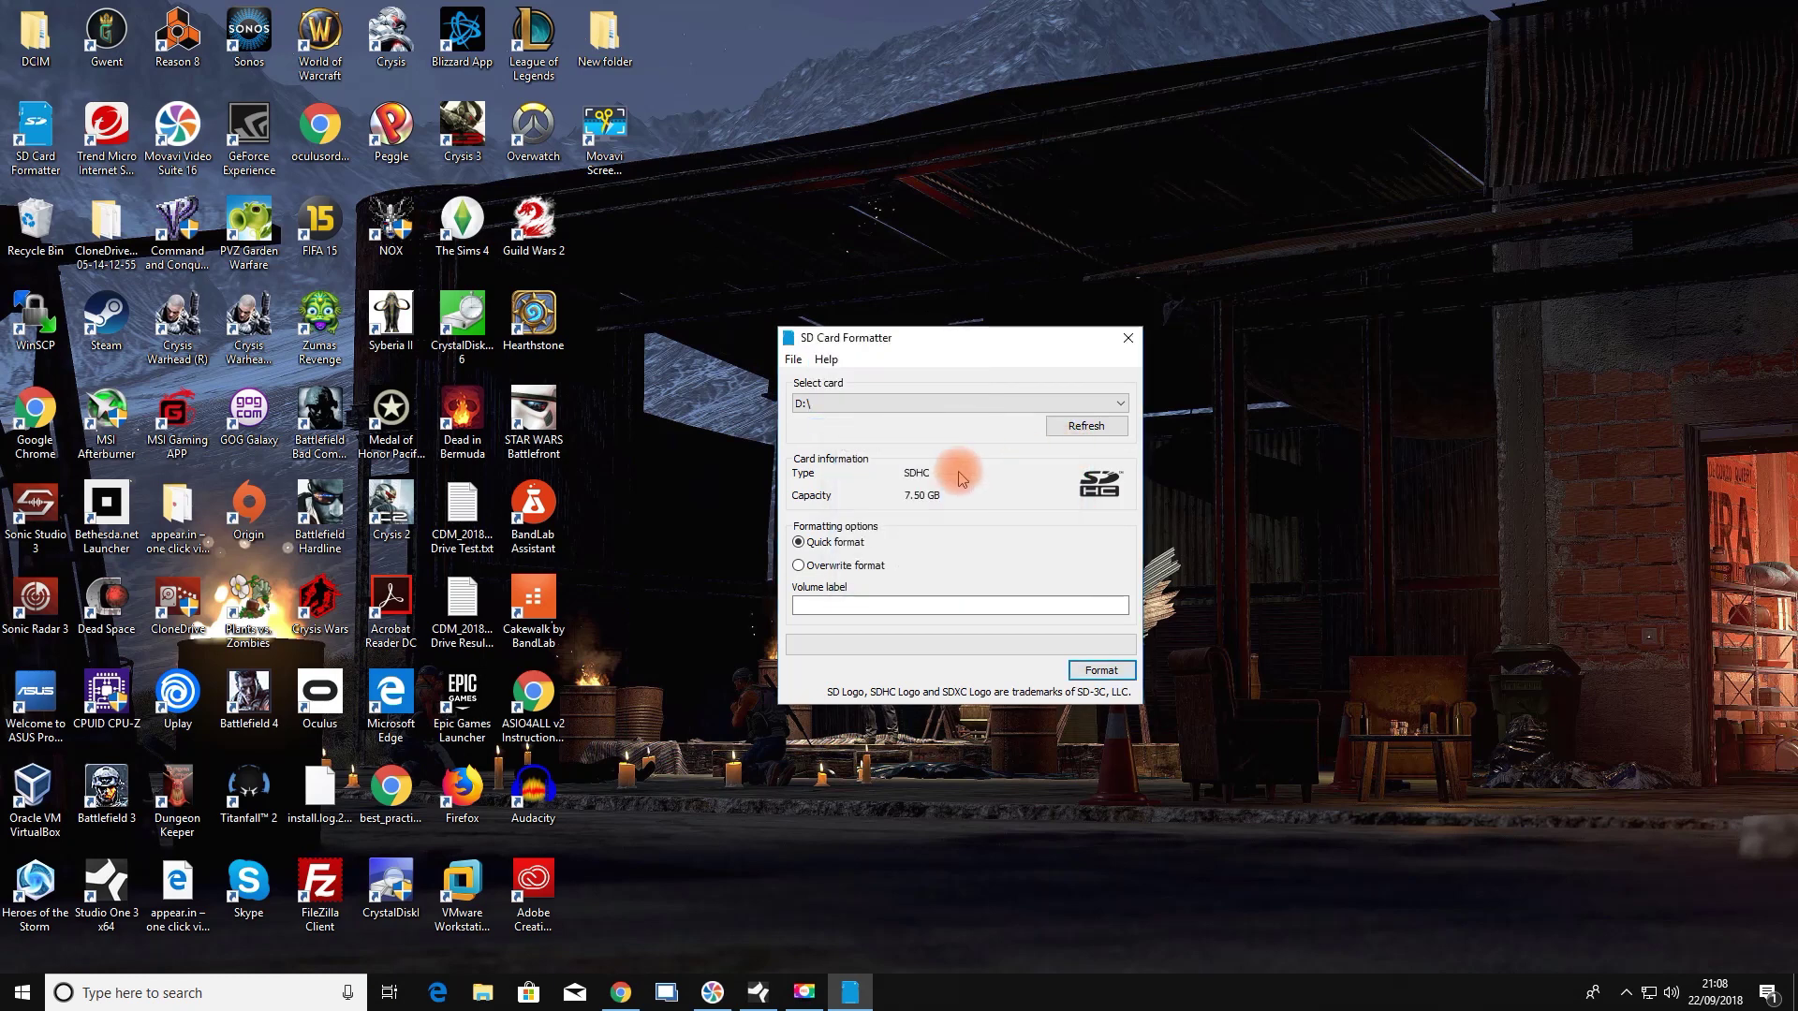
Check which drives SD Card Formatter offers in its card selection, keeping D:\ selected
left_click(952, 412)
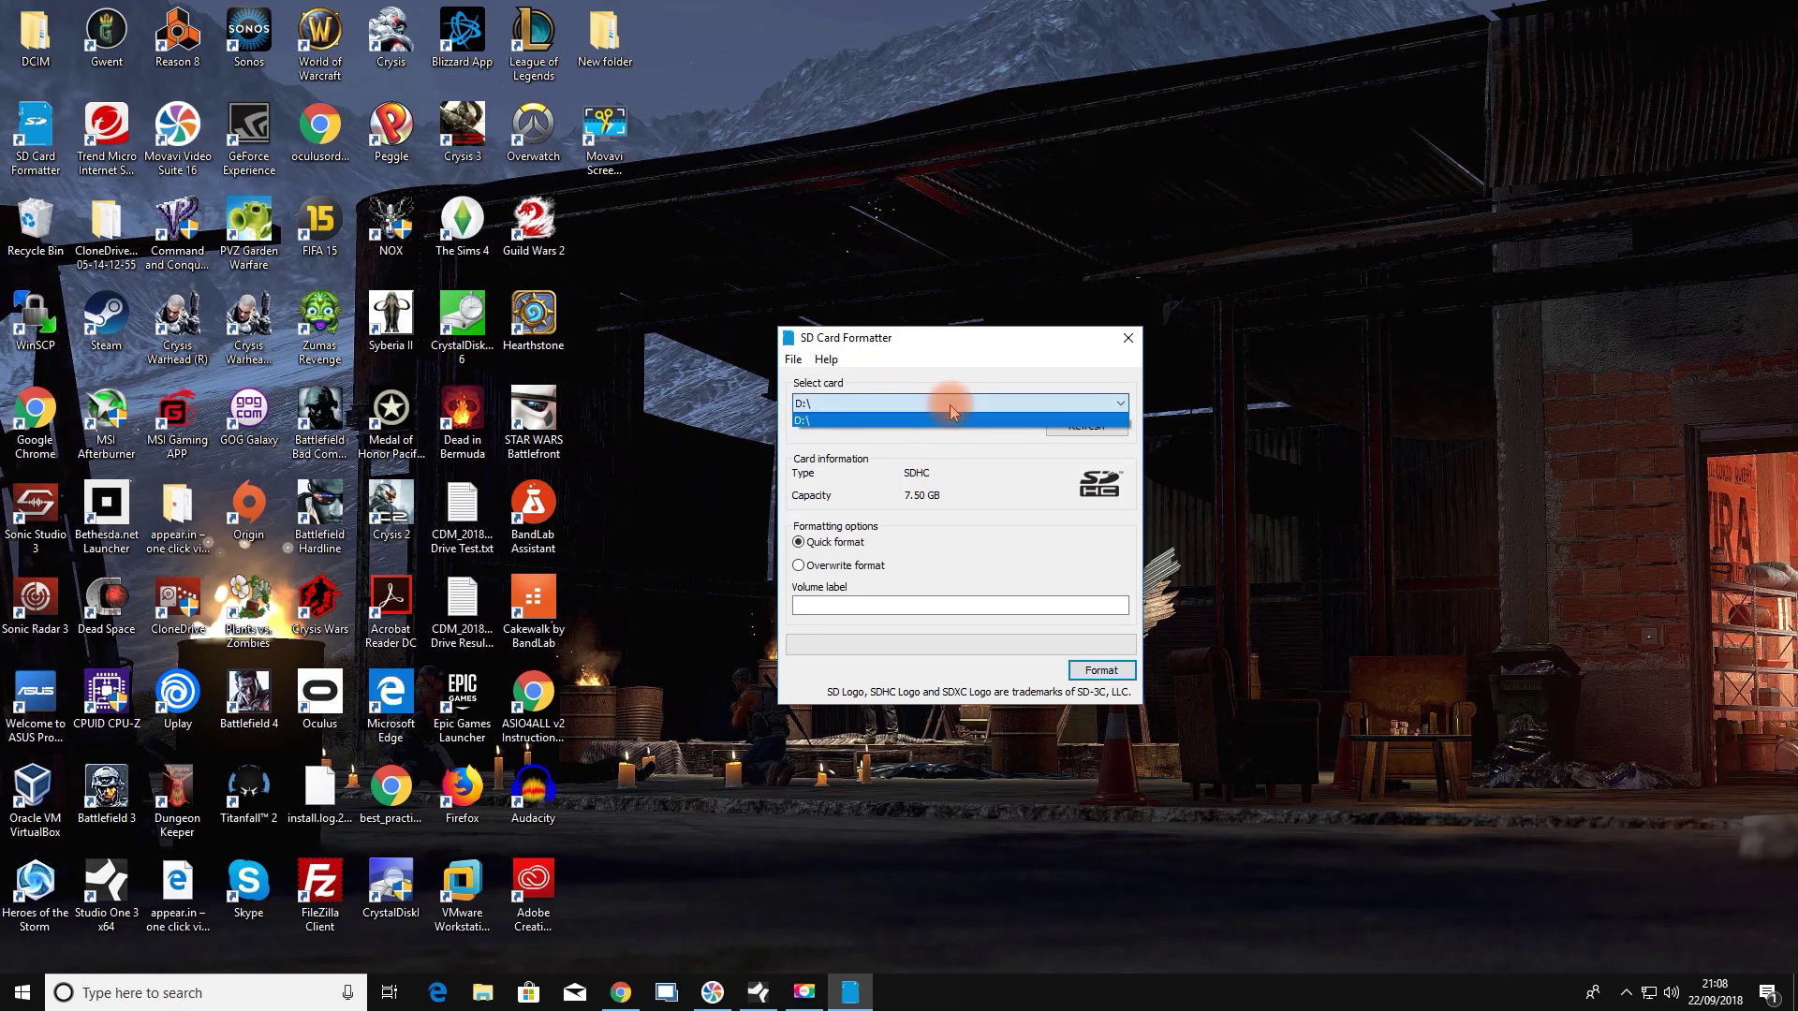
left_click(953, 412)
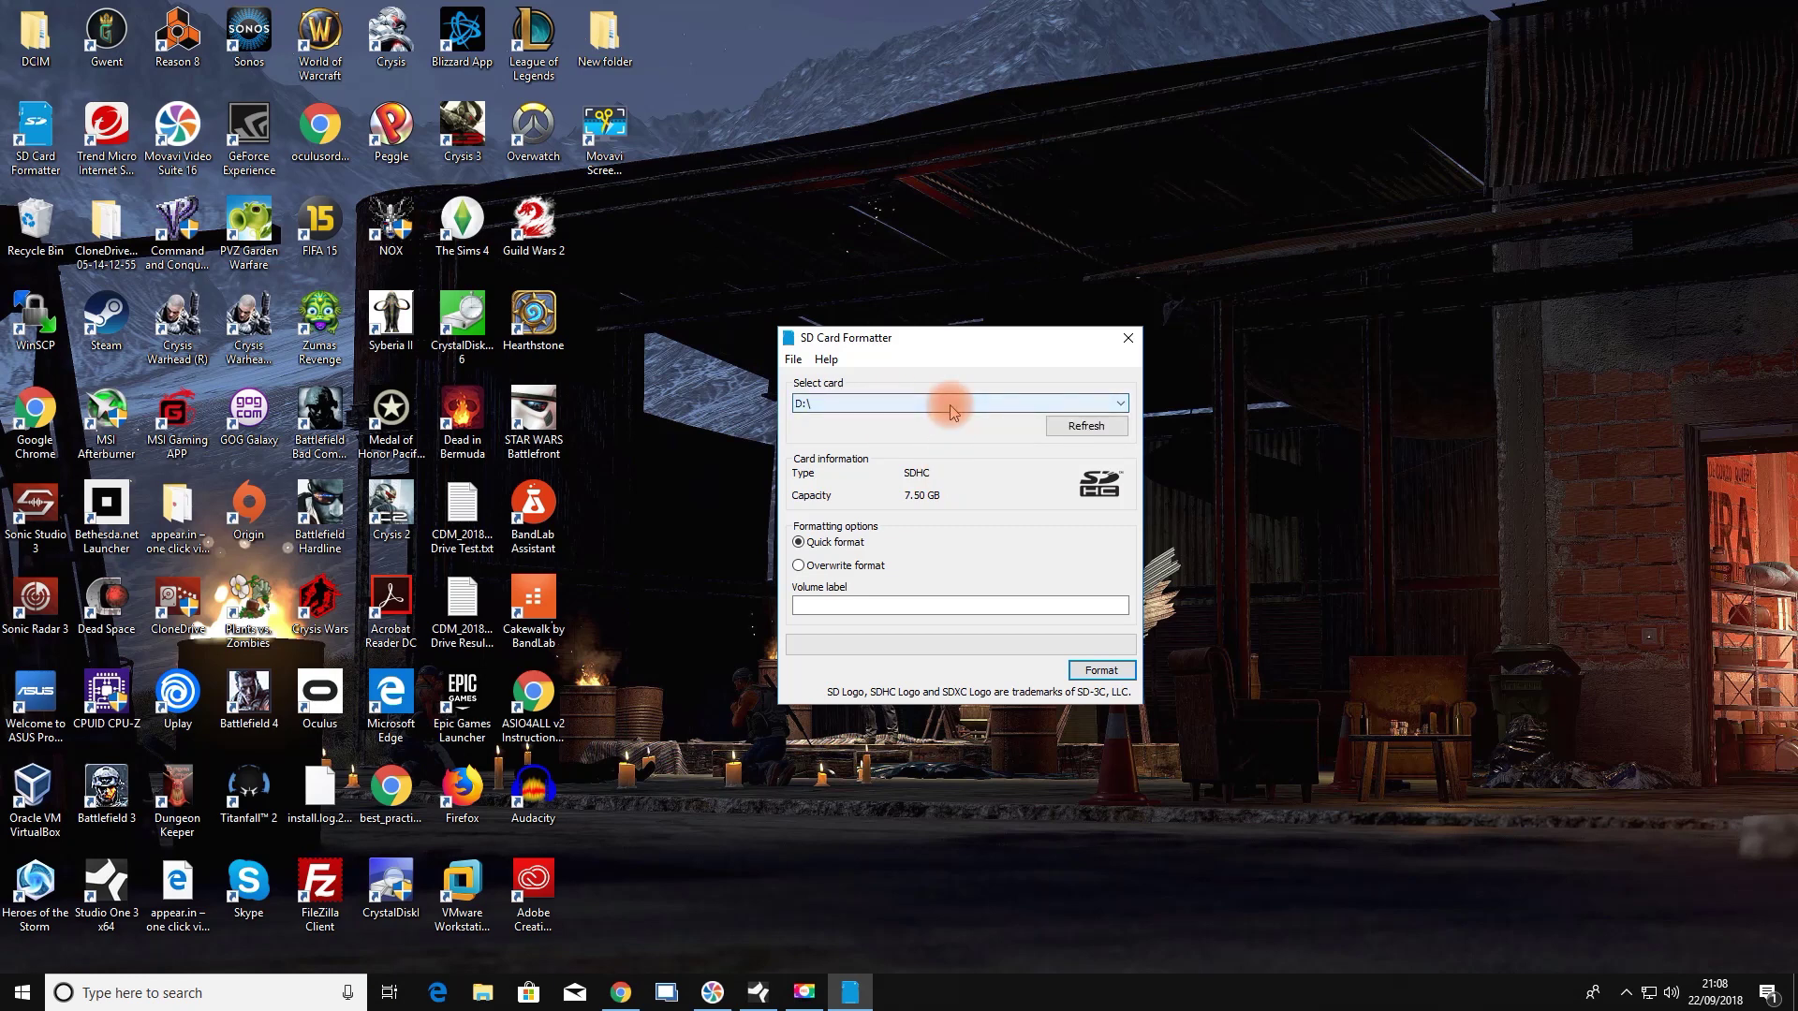
left_click(952, 412)
left_click(952, 412)
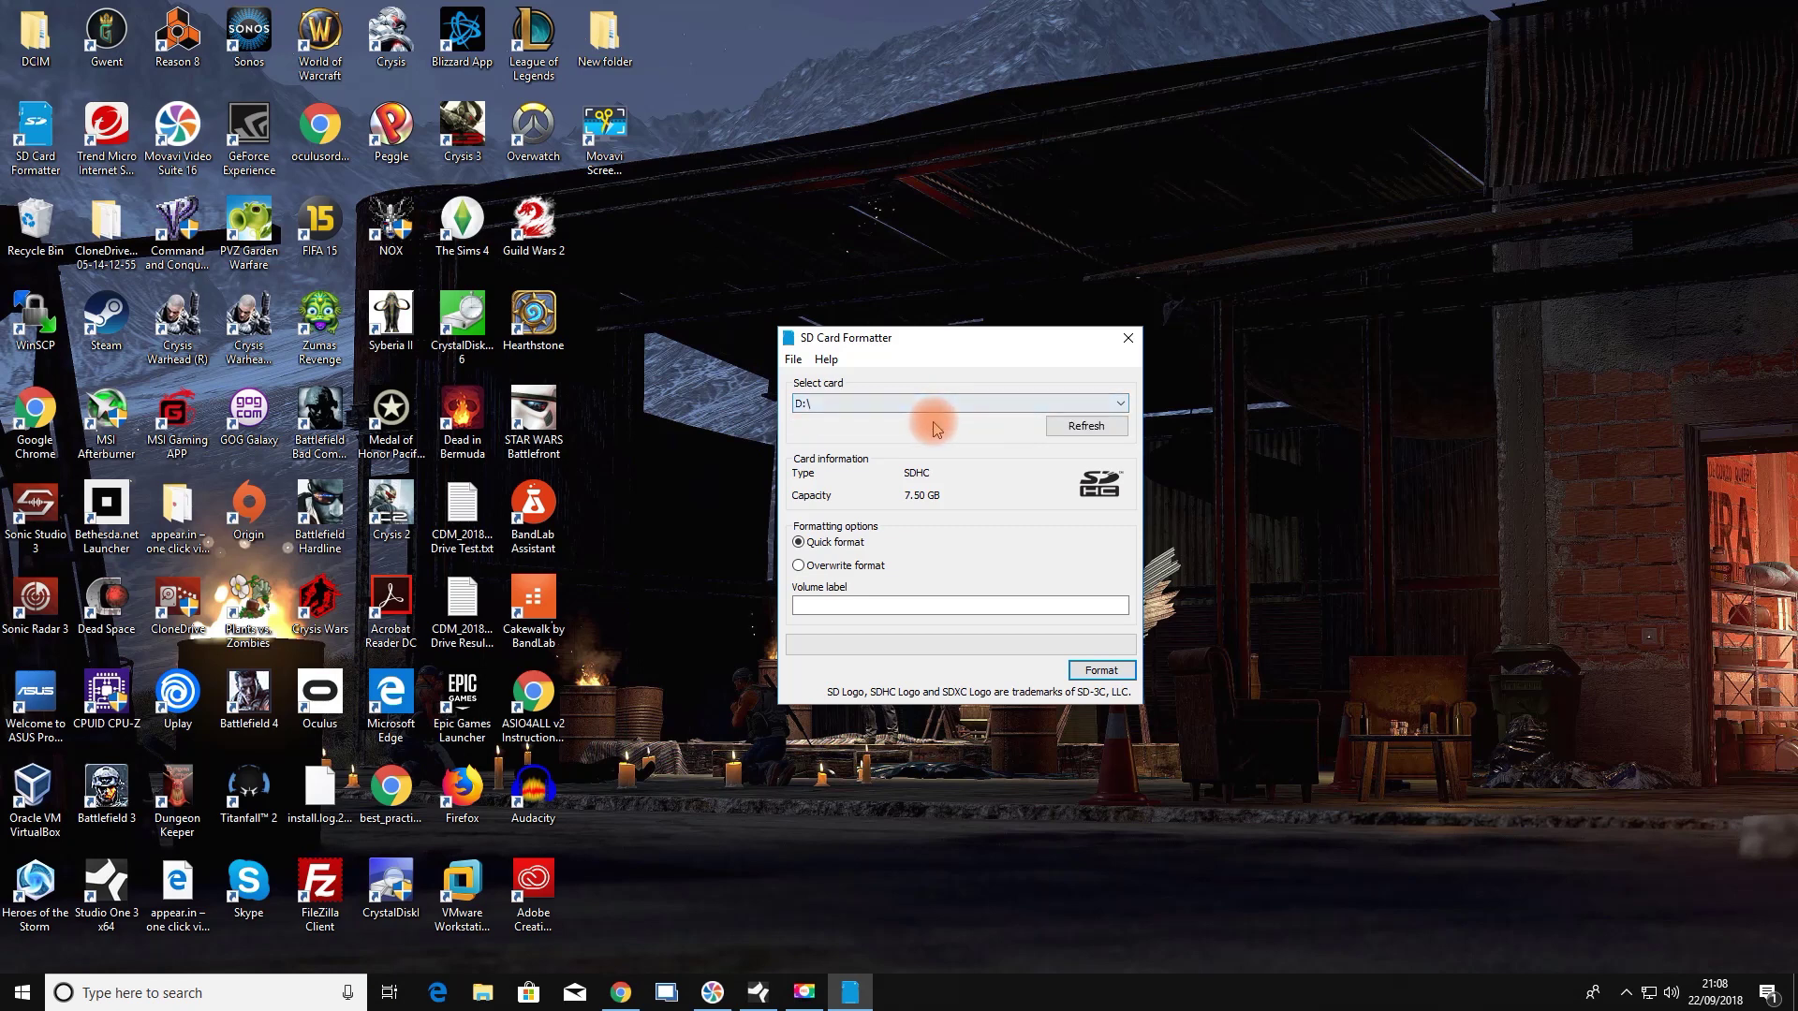
Open USB Drive (D:) in File Explorer to check its contents, and move the window beside SD Card Formatter
left_click(478, 1000)
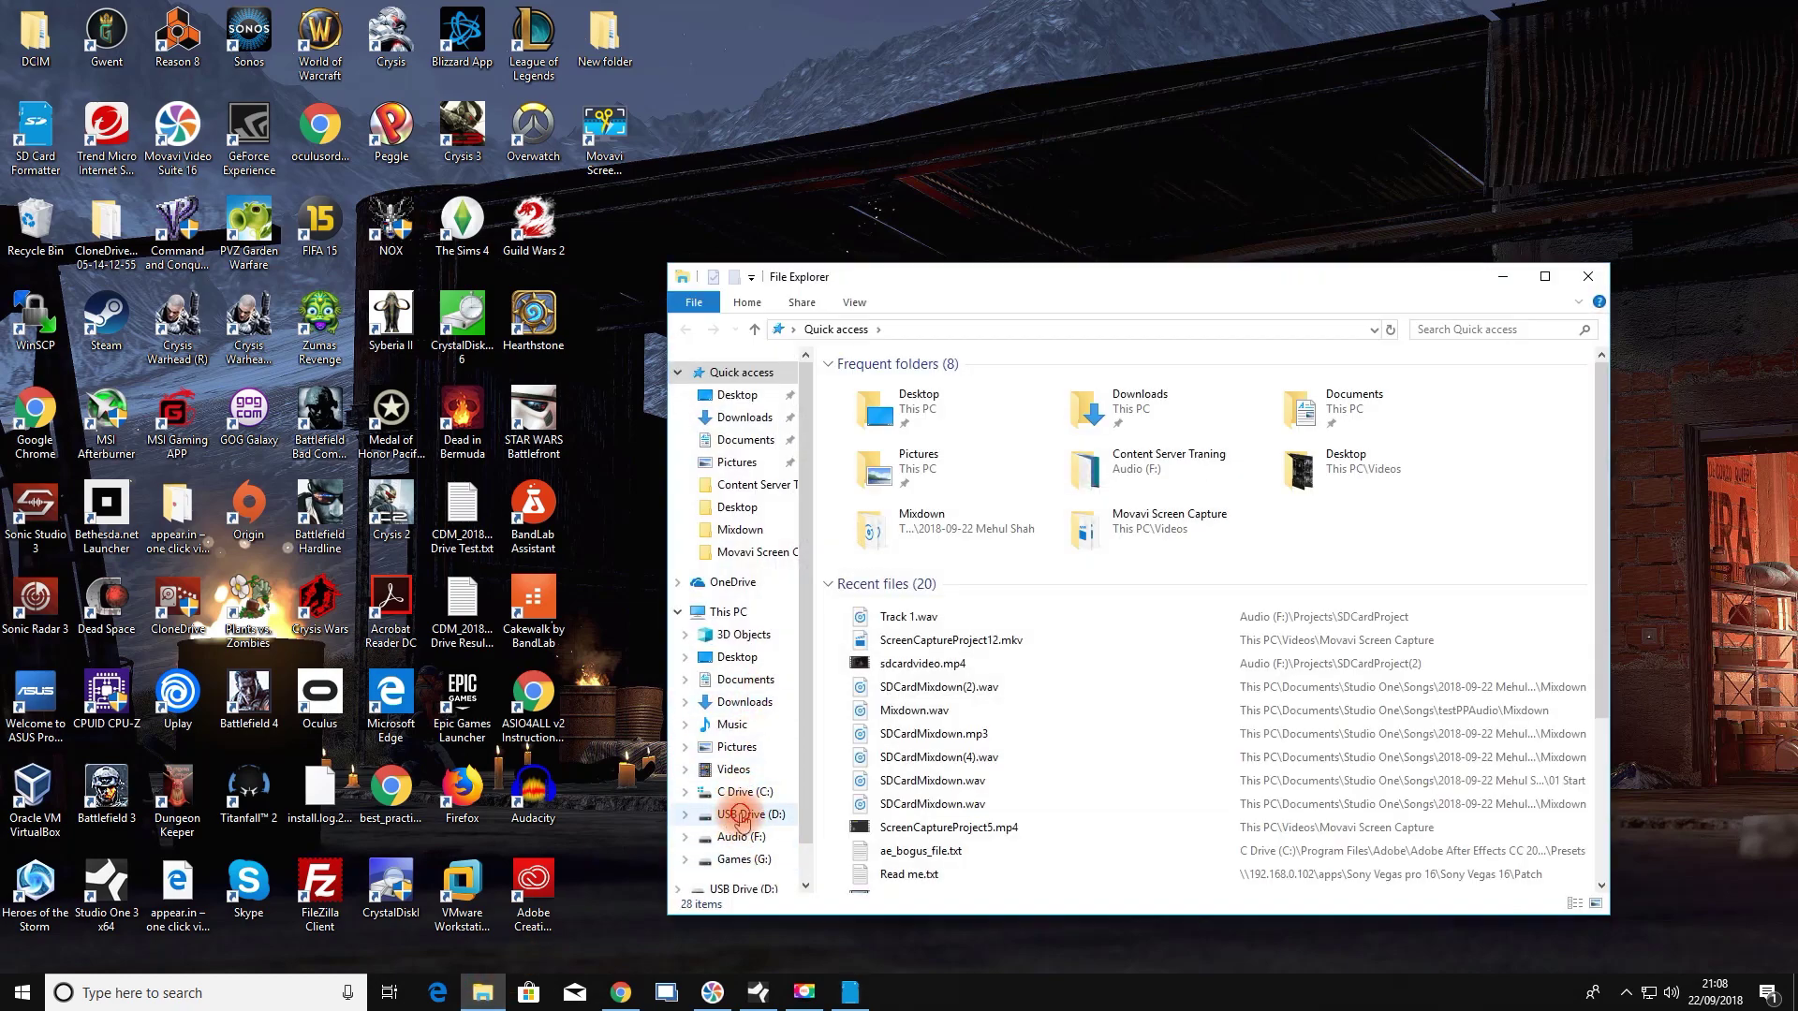
left_click(740, 814)
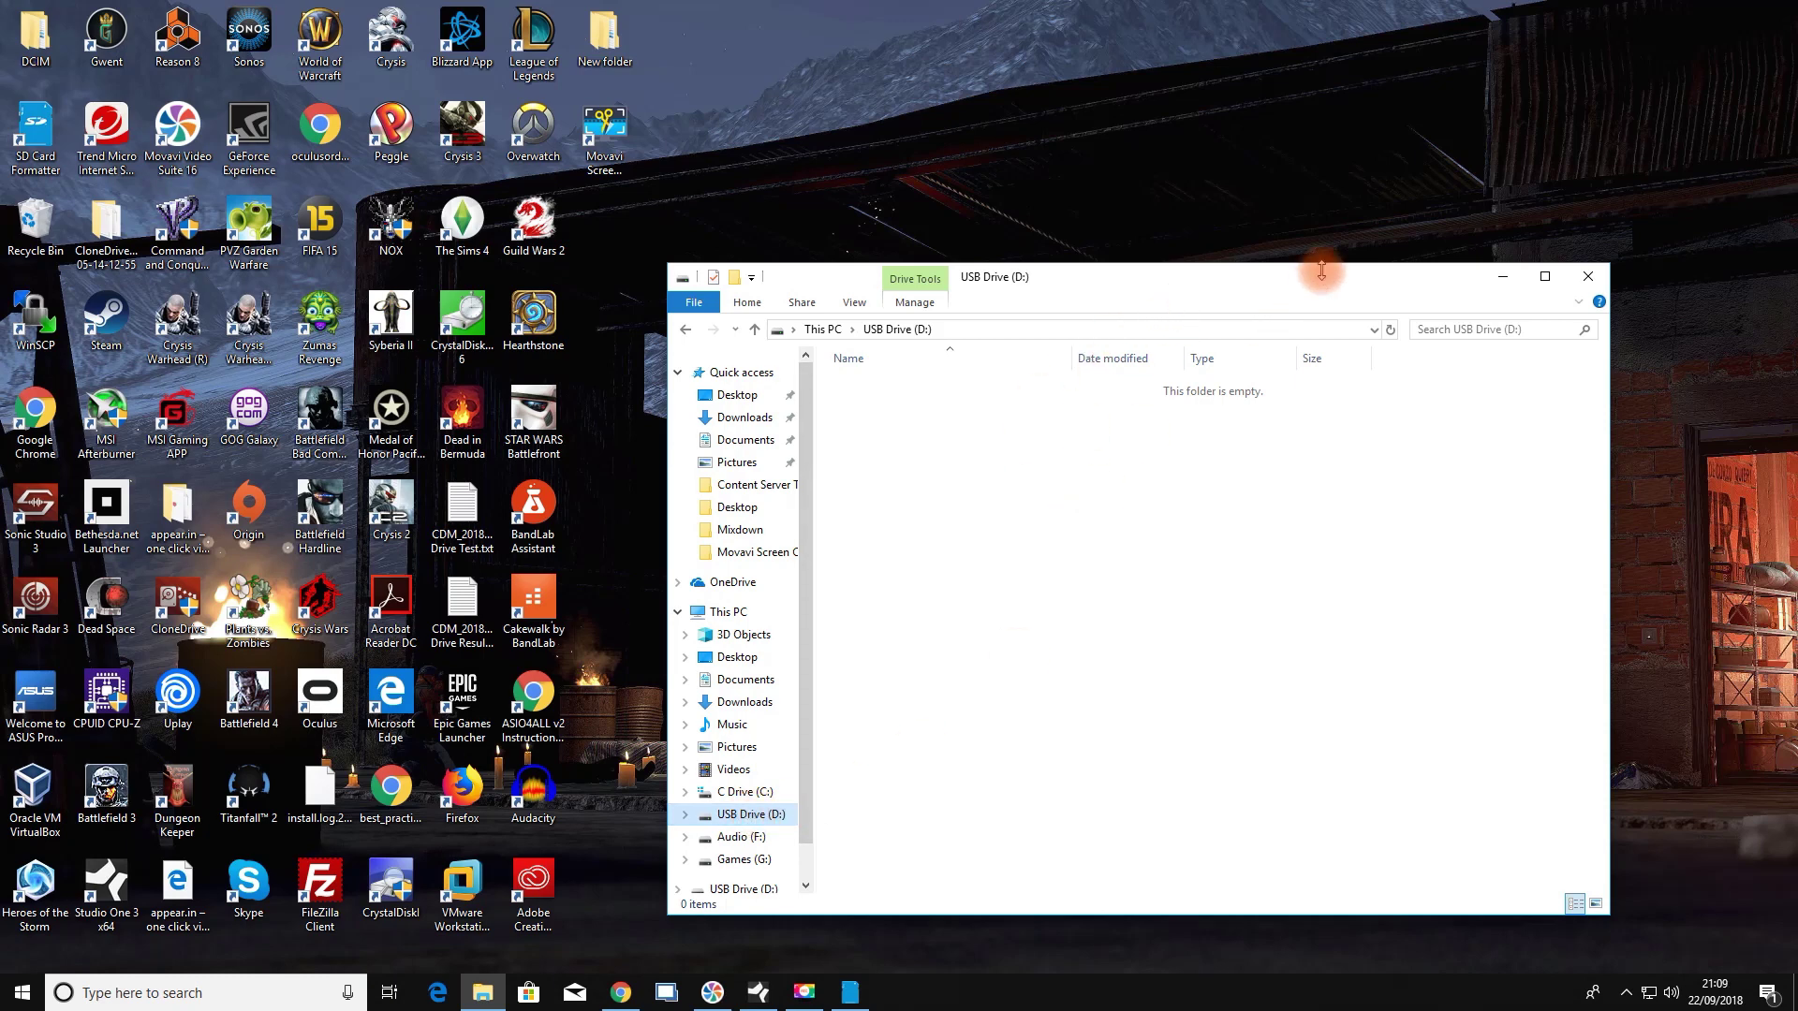
left_click_drag(1232, 280, 599, 278)
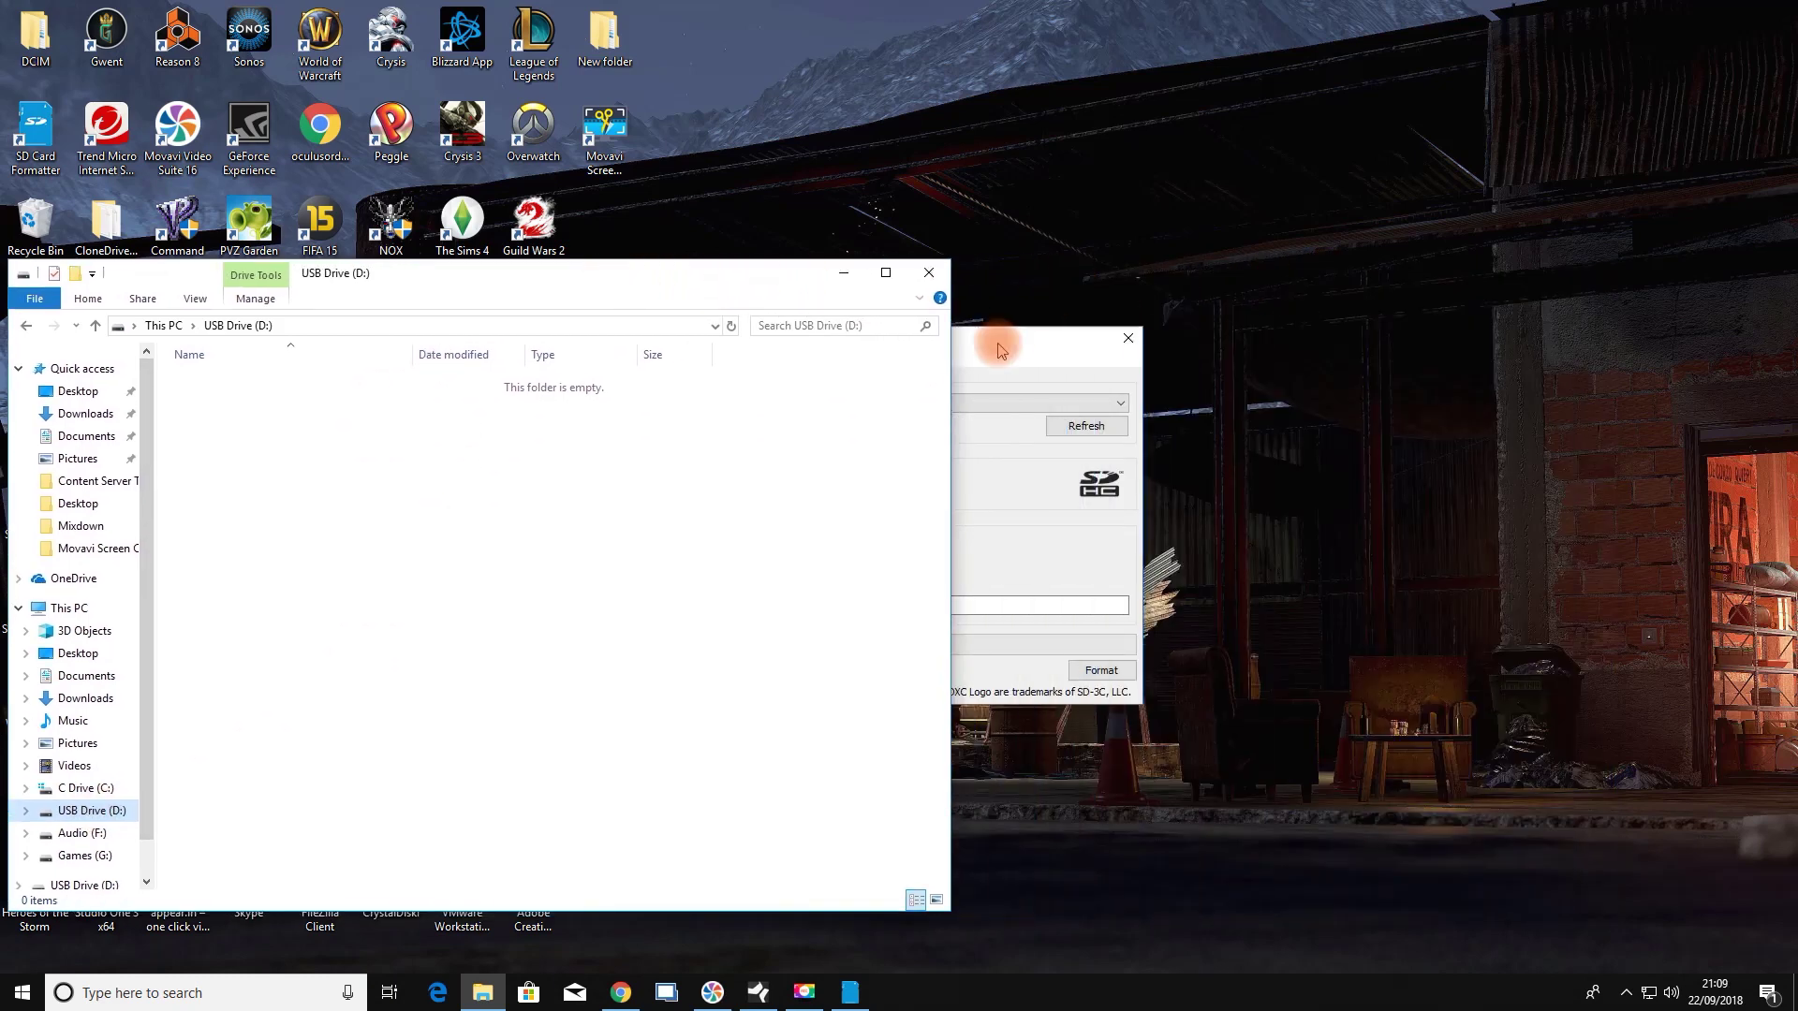
Run a quick format of the SD card in D:\ with no volume label, and confirm erasing all its data
left_click_drag(995, 341, 1197, 348)
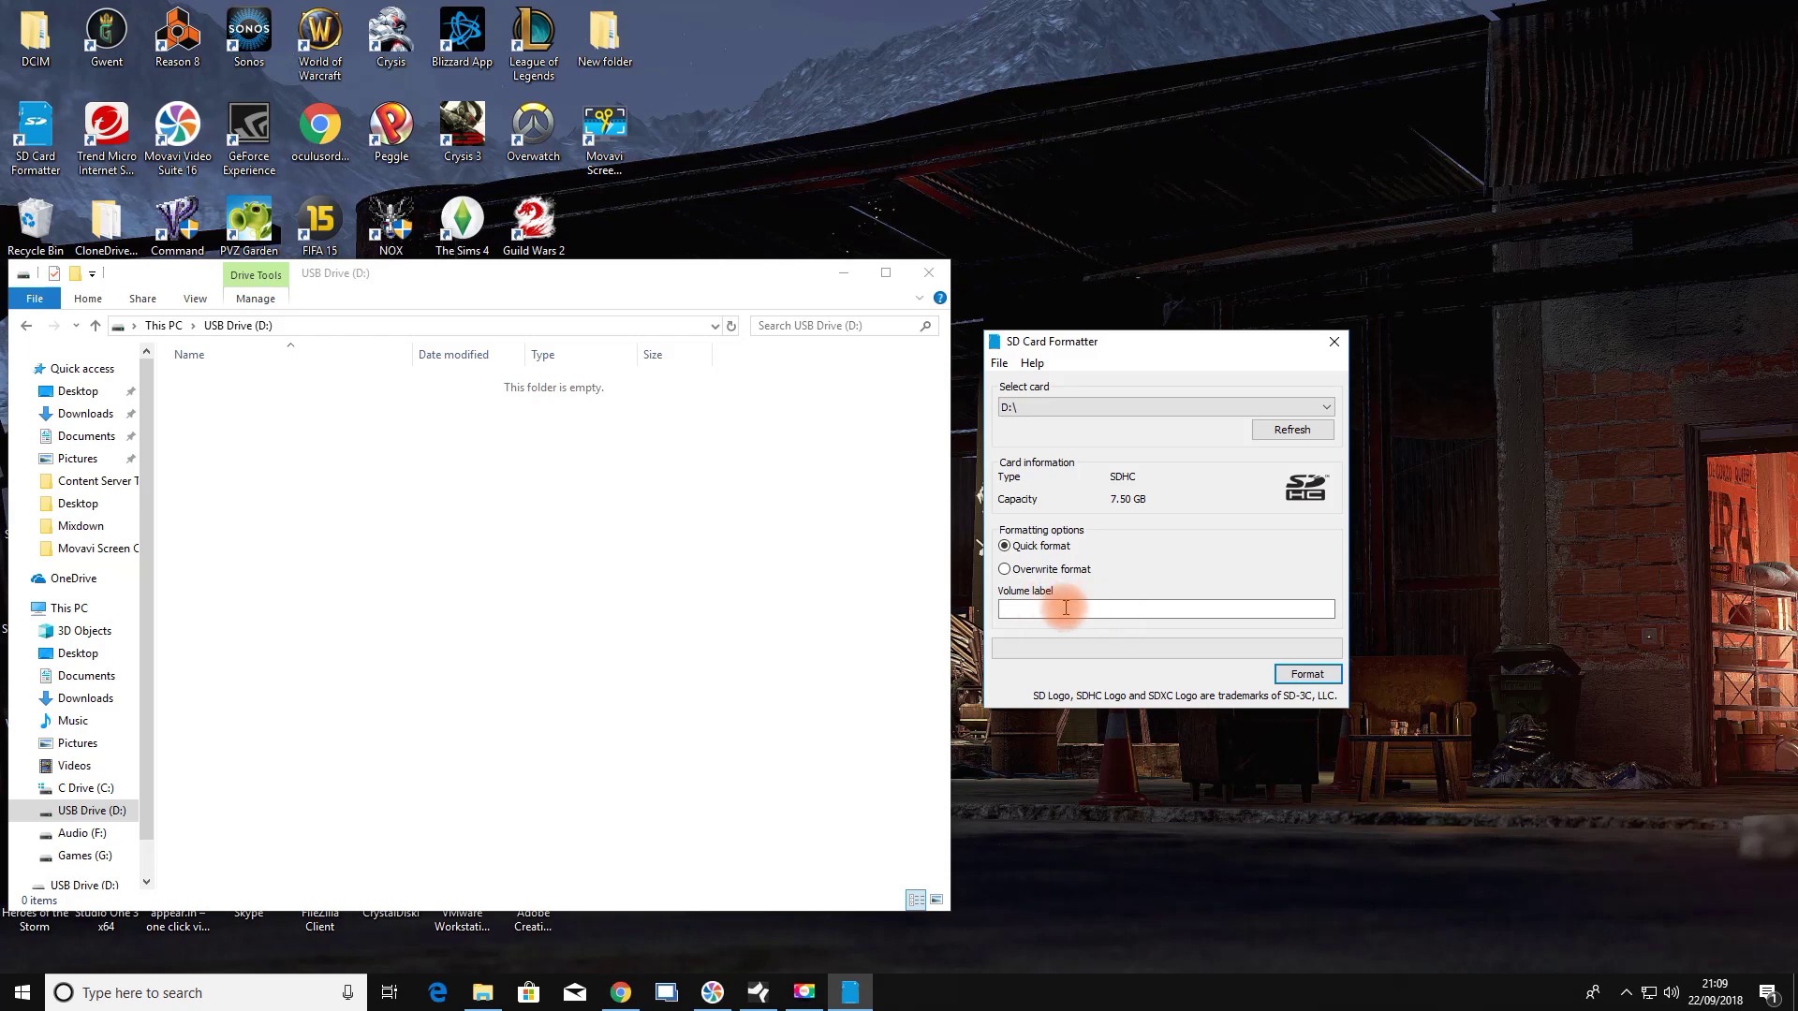
left_click(1298, 675)
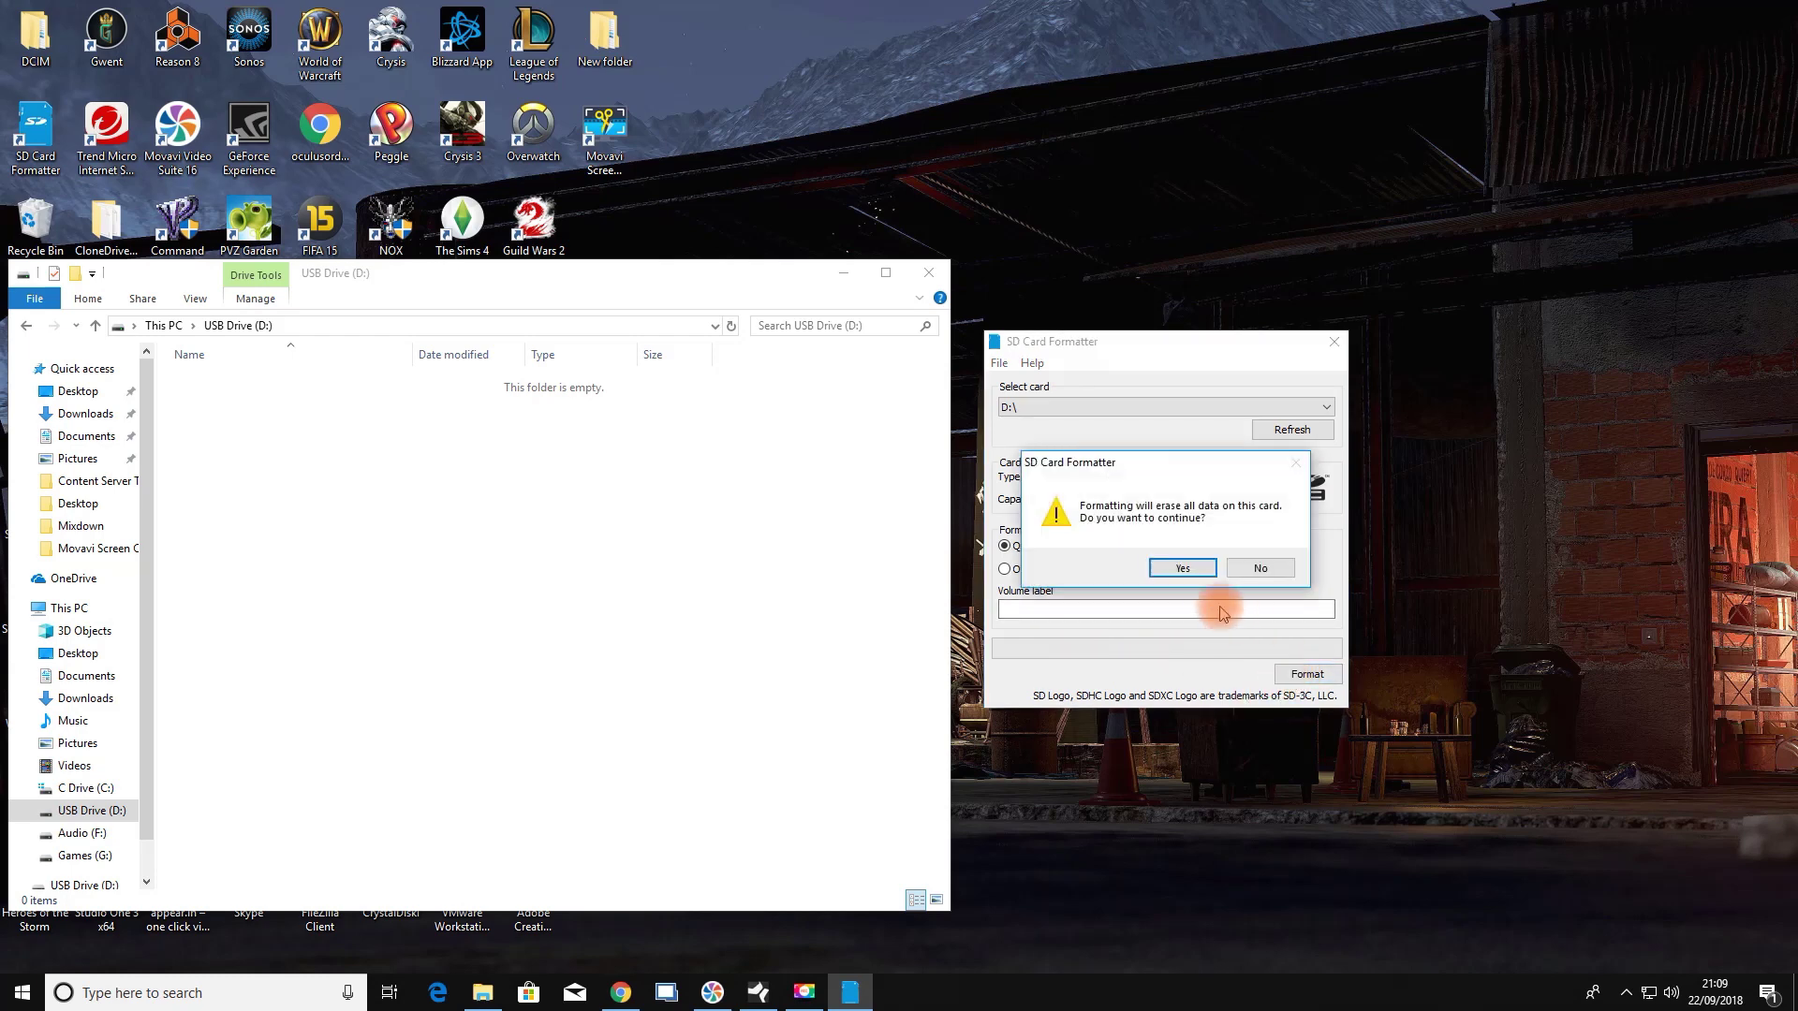
left_click(1181, 568)
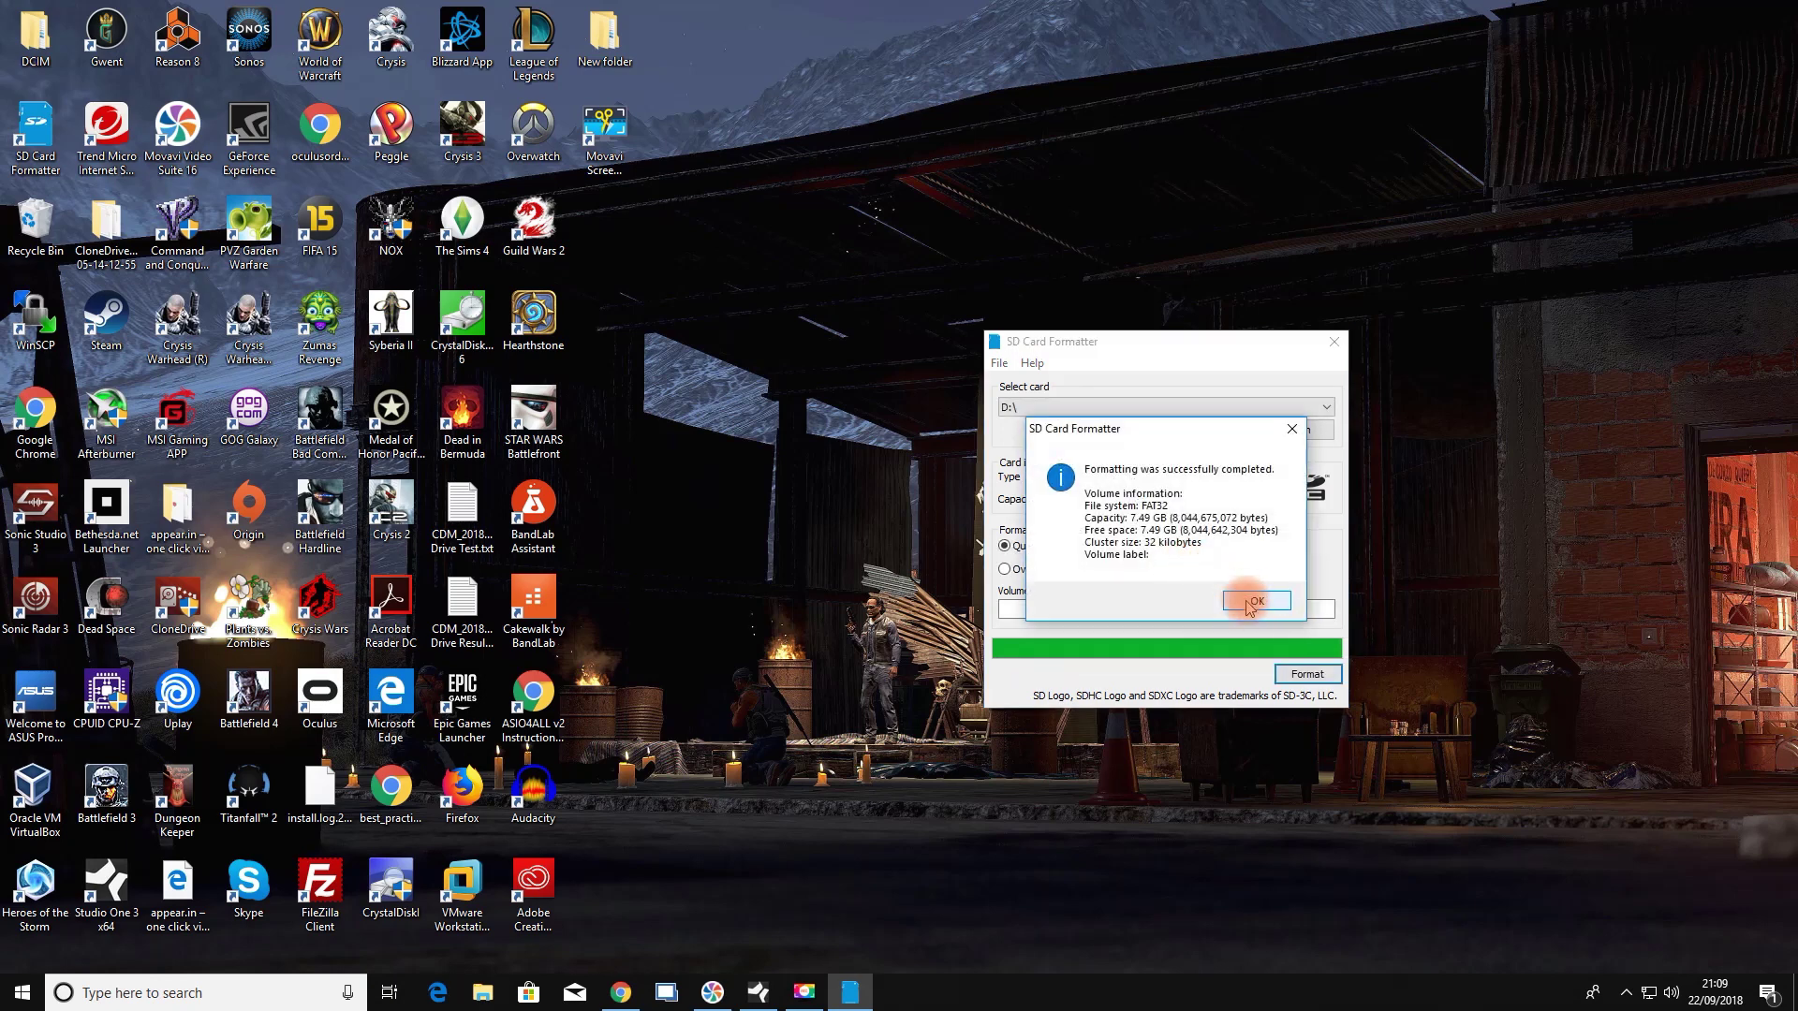
Dismiss the formatting report and open USB Drive (D:) in File Explorer to check the card's contents
left_click(1254, 601)
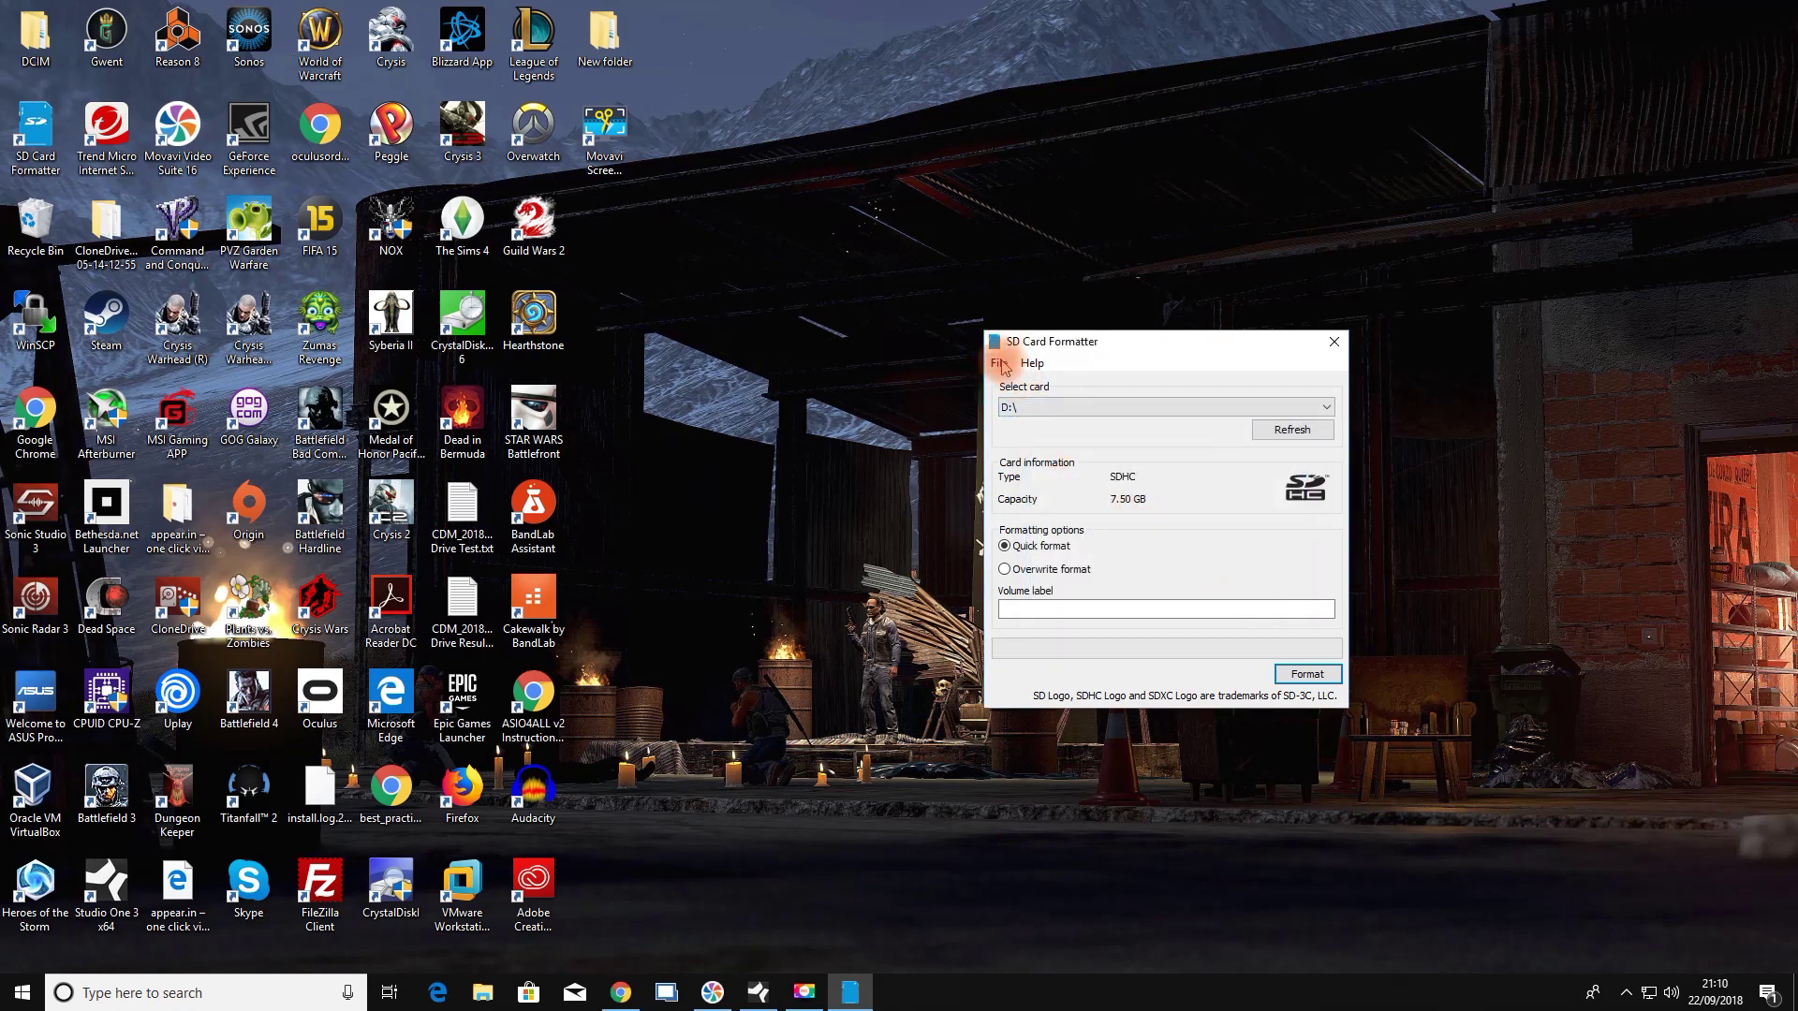
left_click(482, 993)
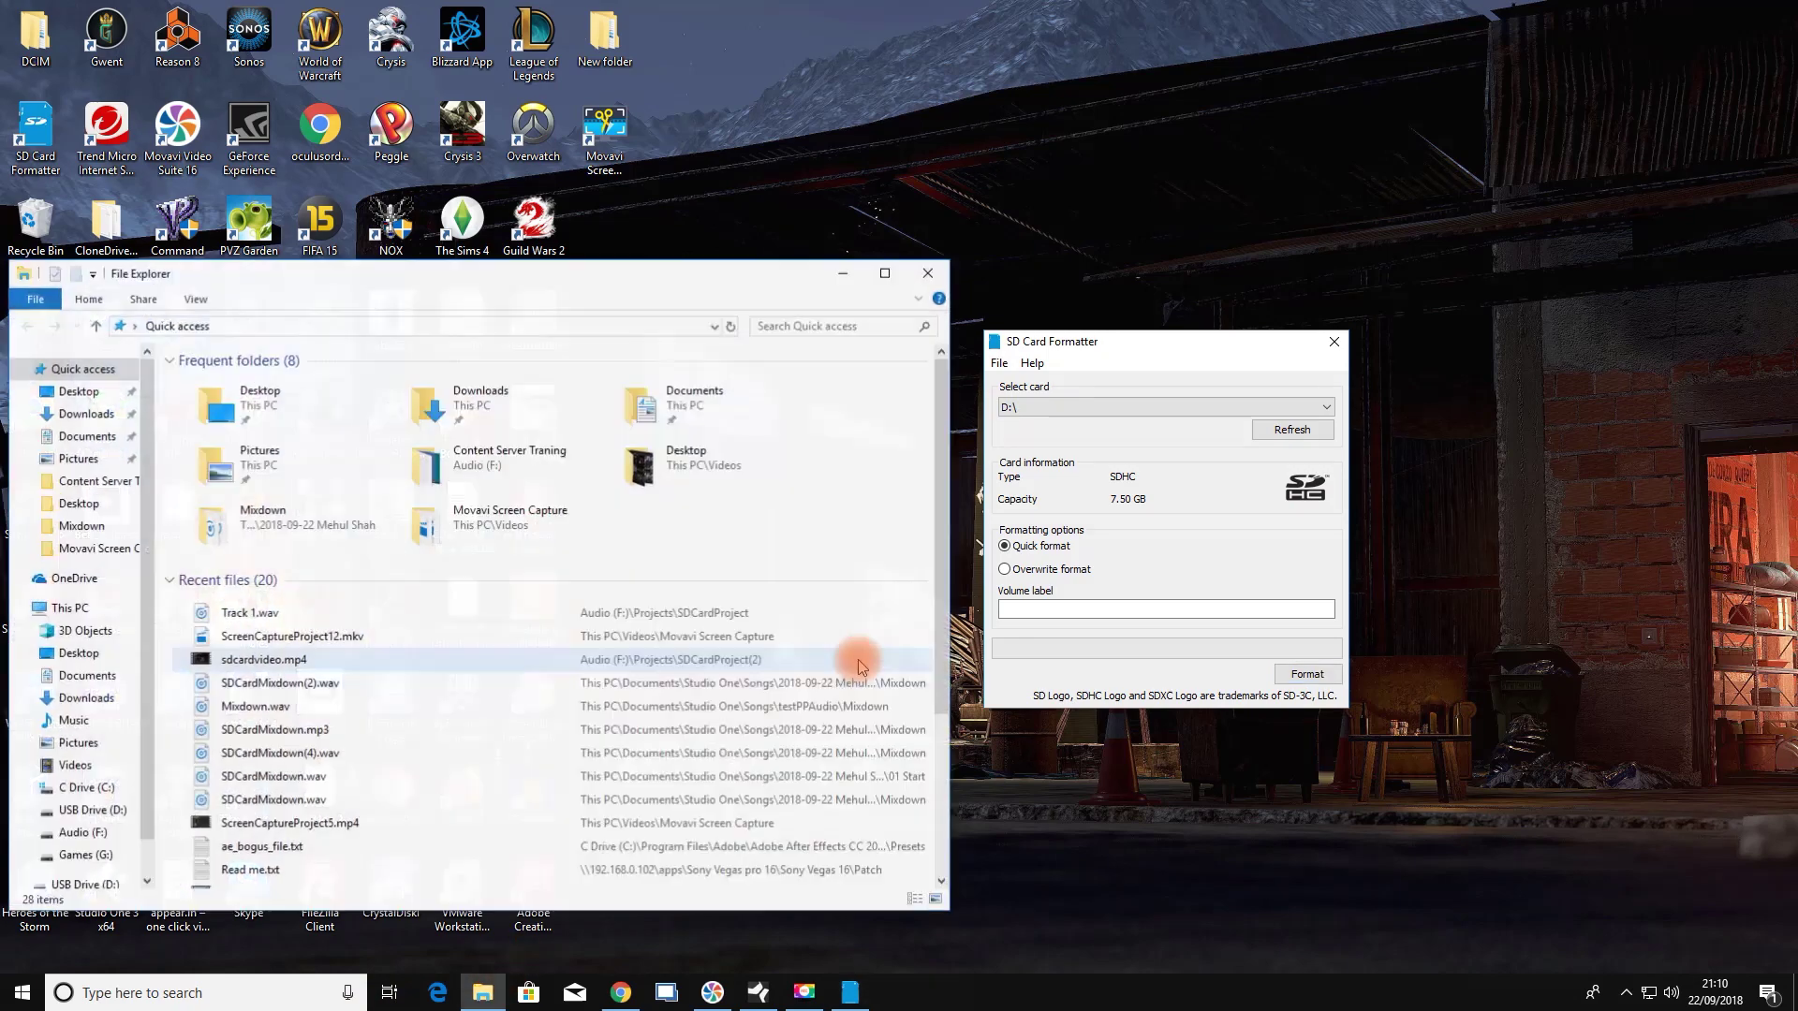
left_click(98, 810)
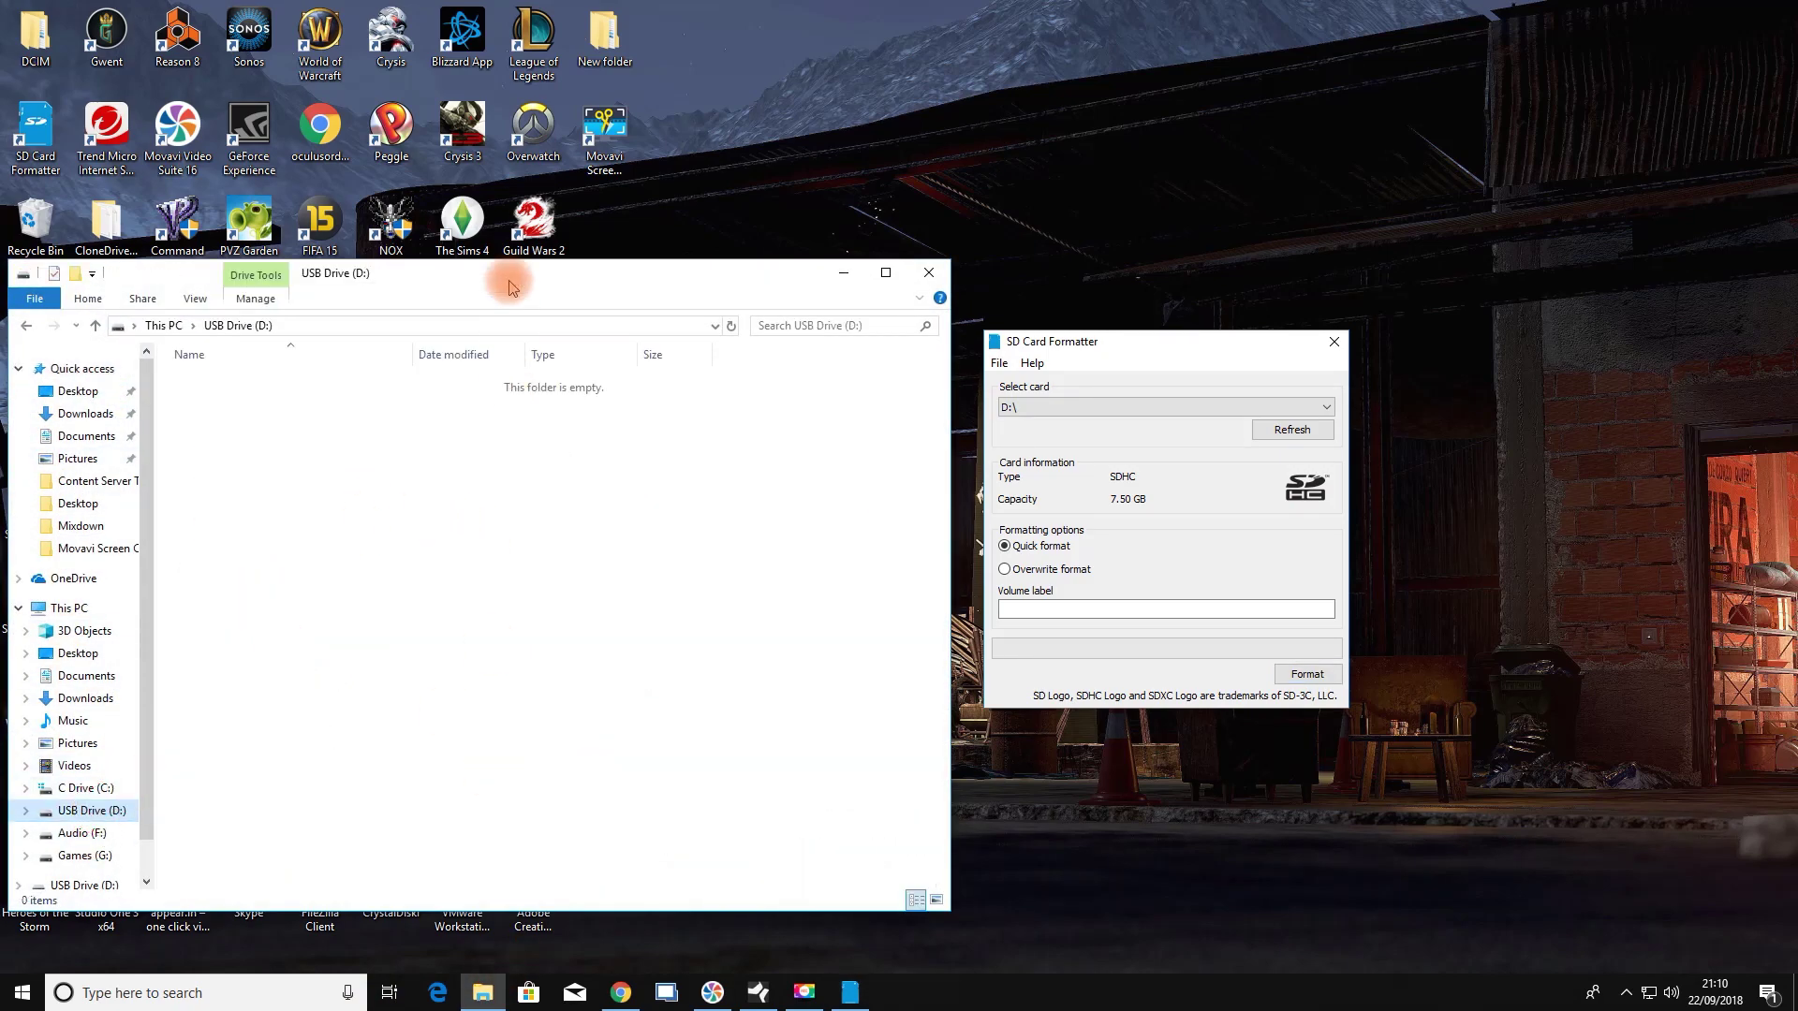
left_click_drag(494, 273, 789, 326)
View the available actions for USB Drive (D:) without choosing any, and close the File Explorer window
left_click(370, 860)
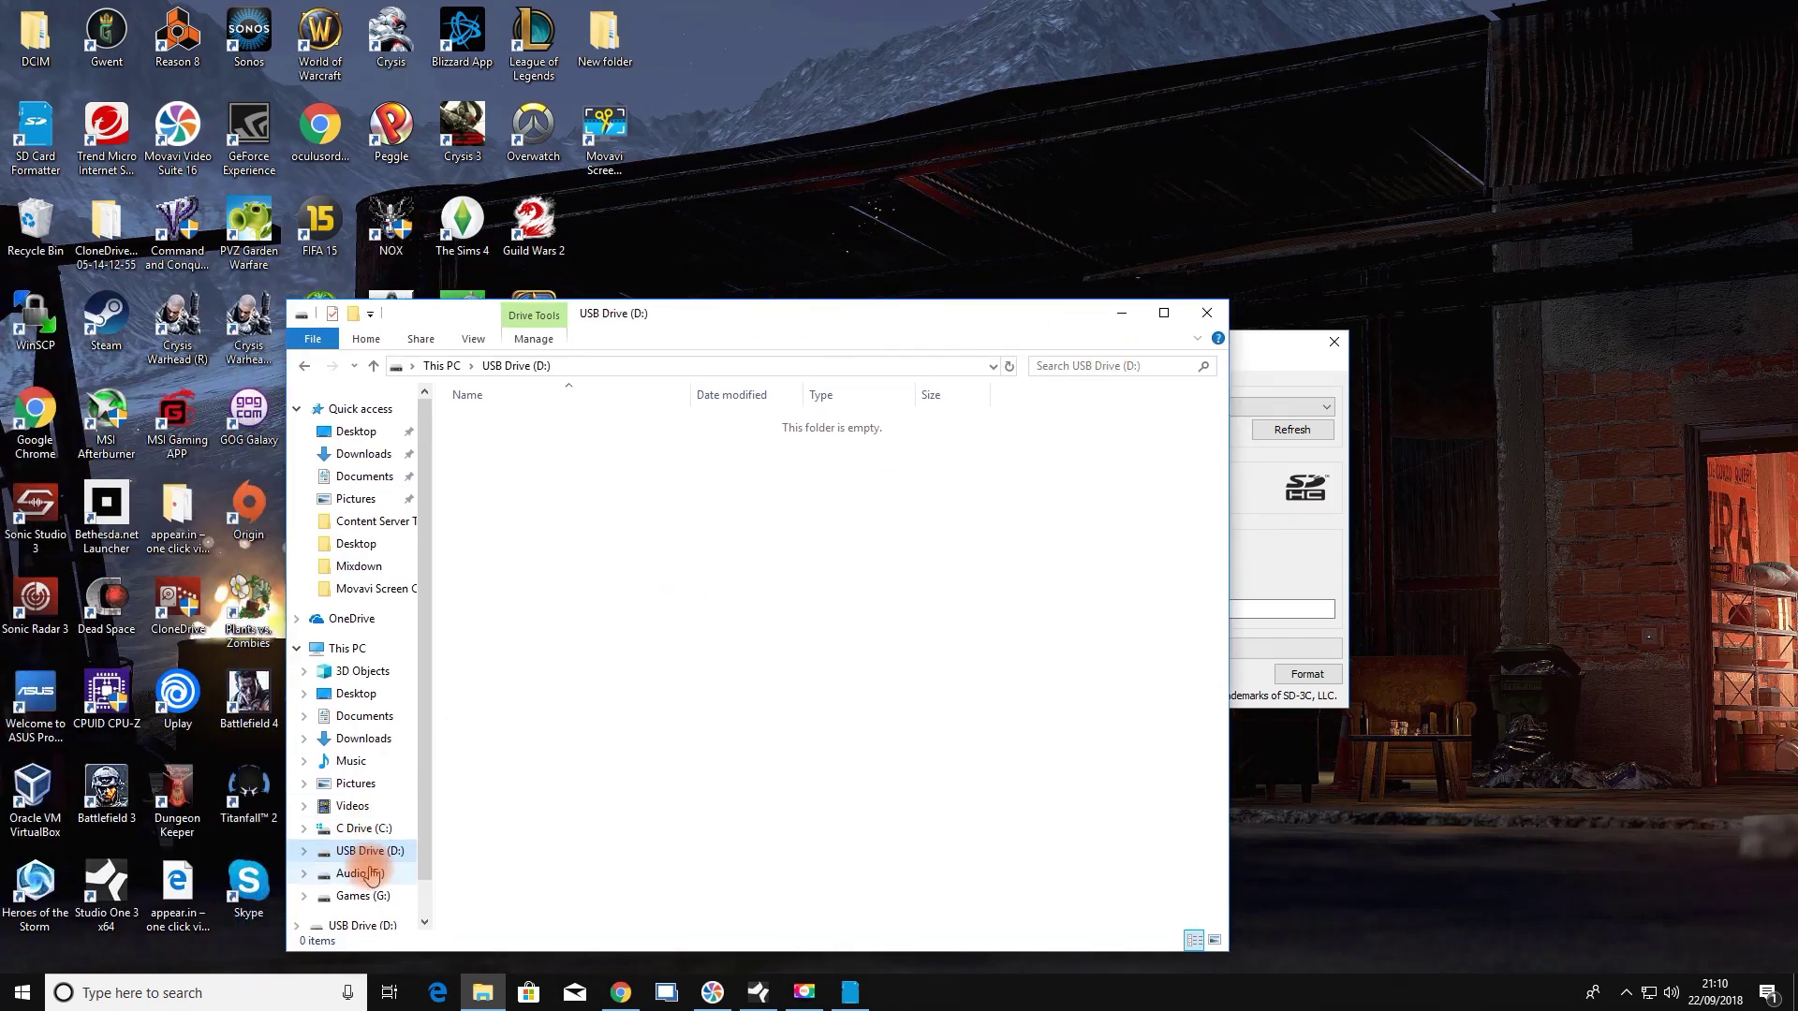
right_click(371, 857)
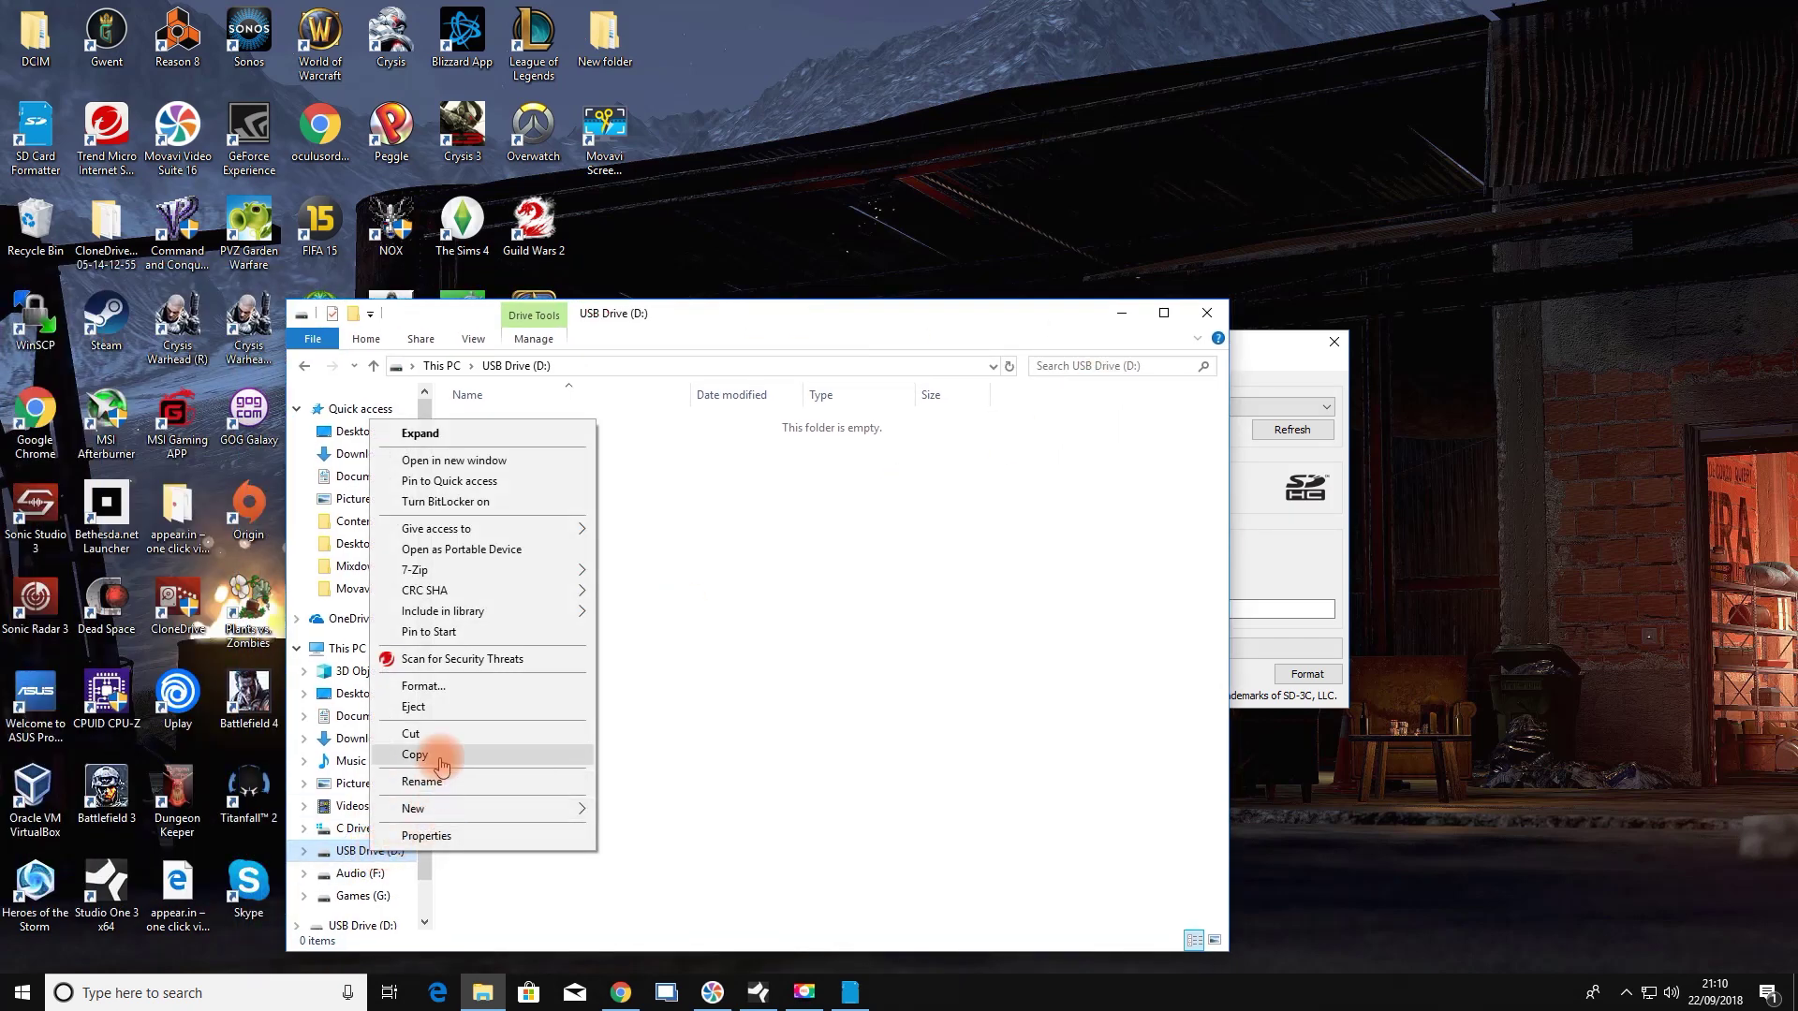
left_click(708, 691)
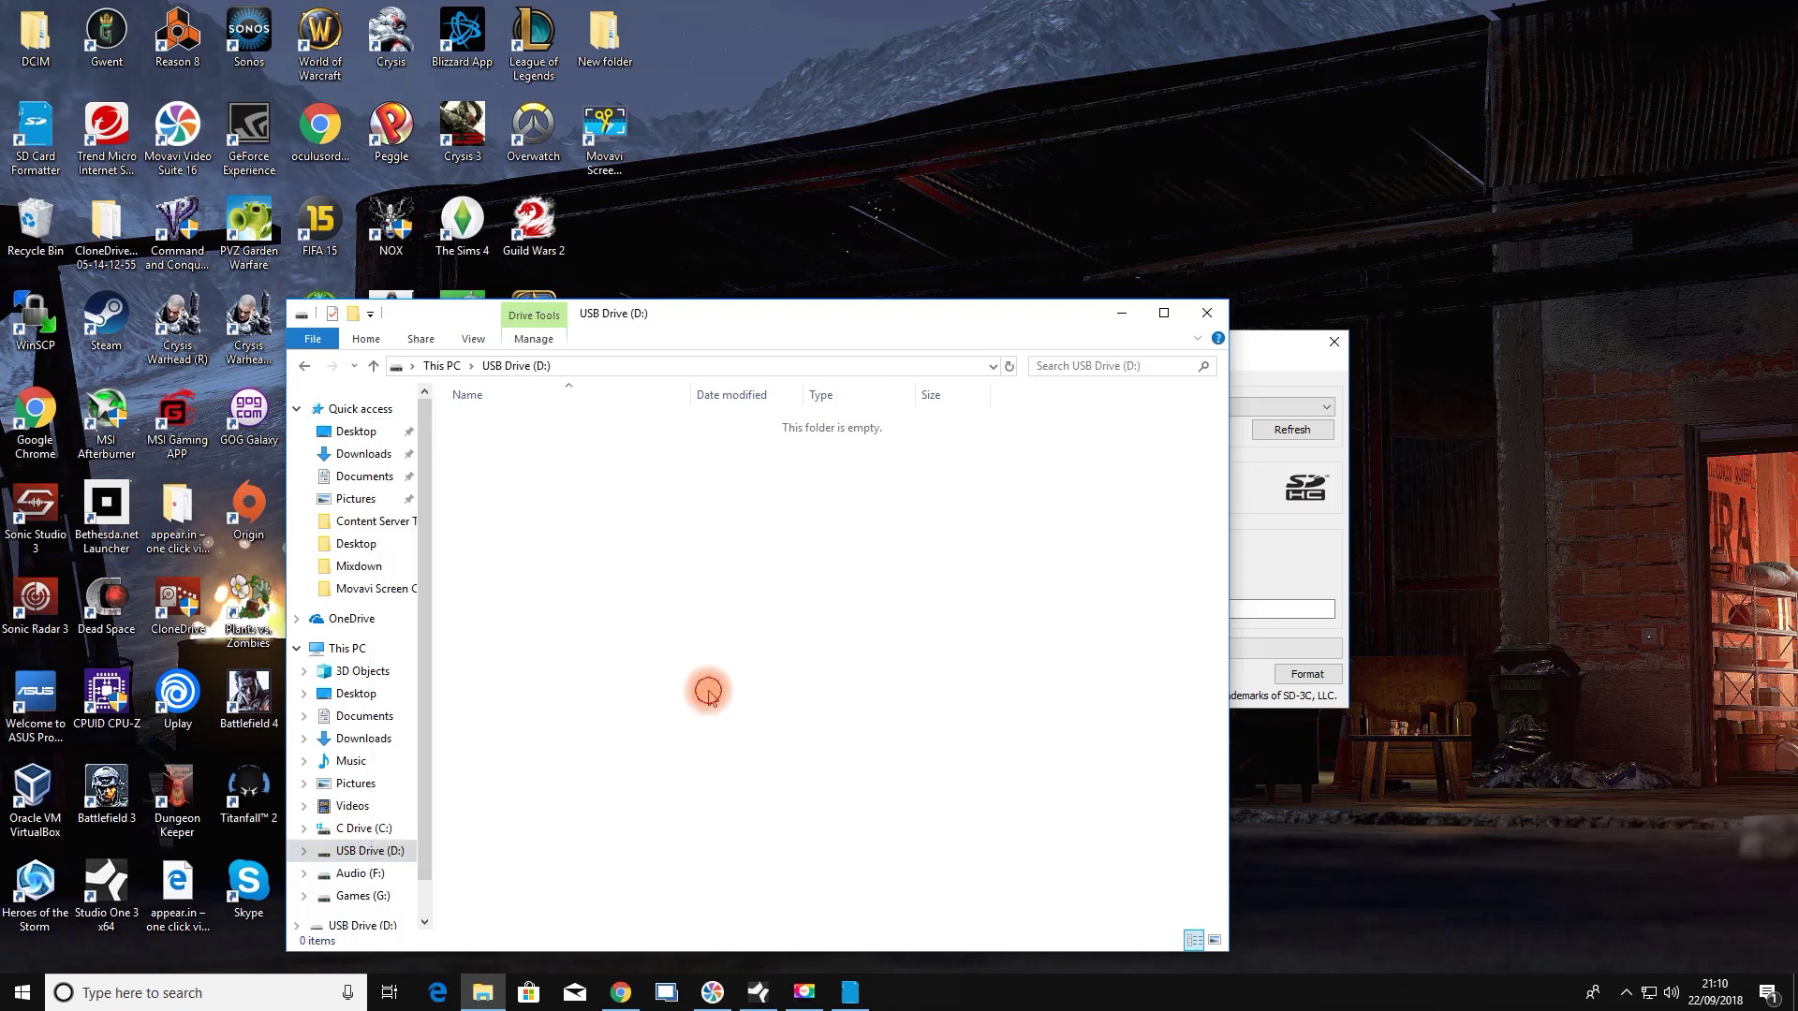
left_click(1202, 312)
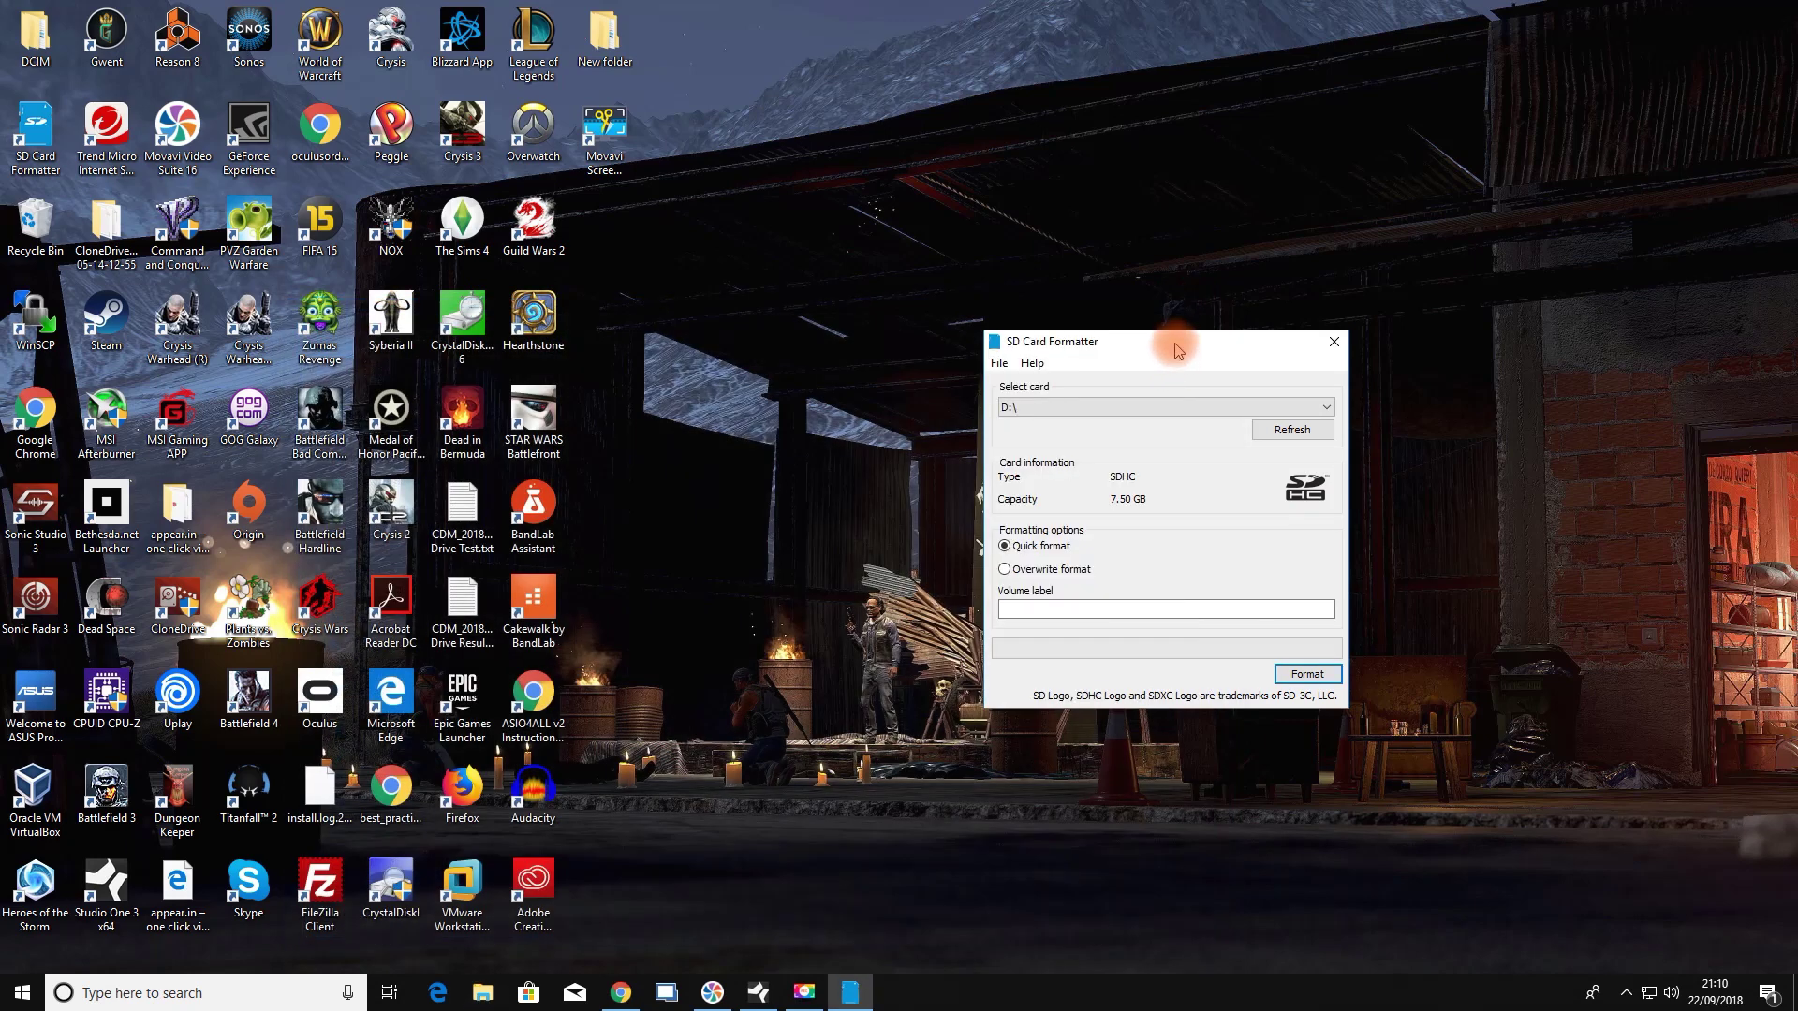
left_click_drag(1177, 350, 1189, 390)
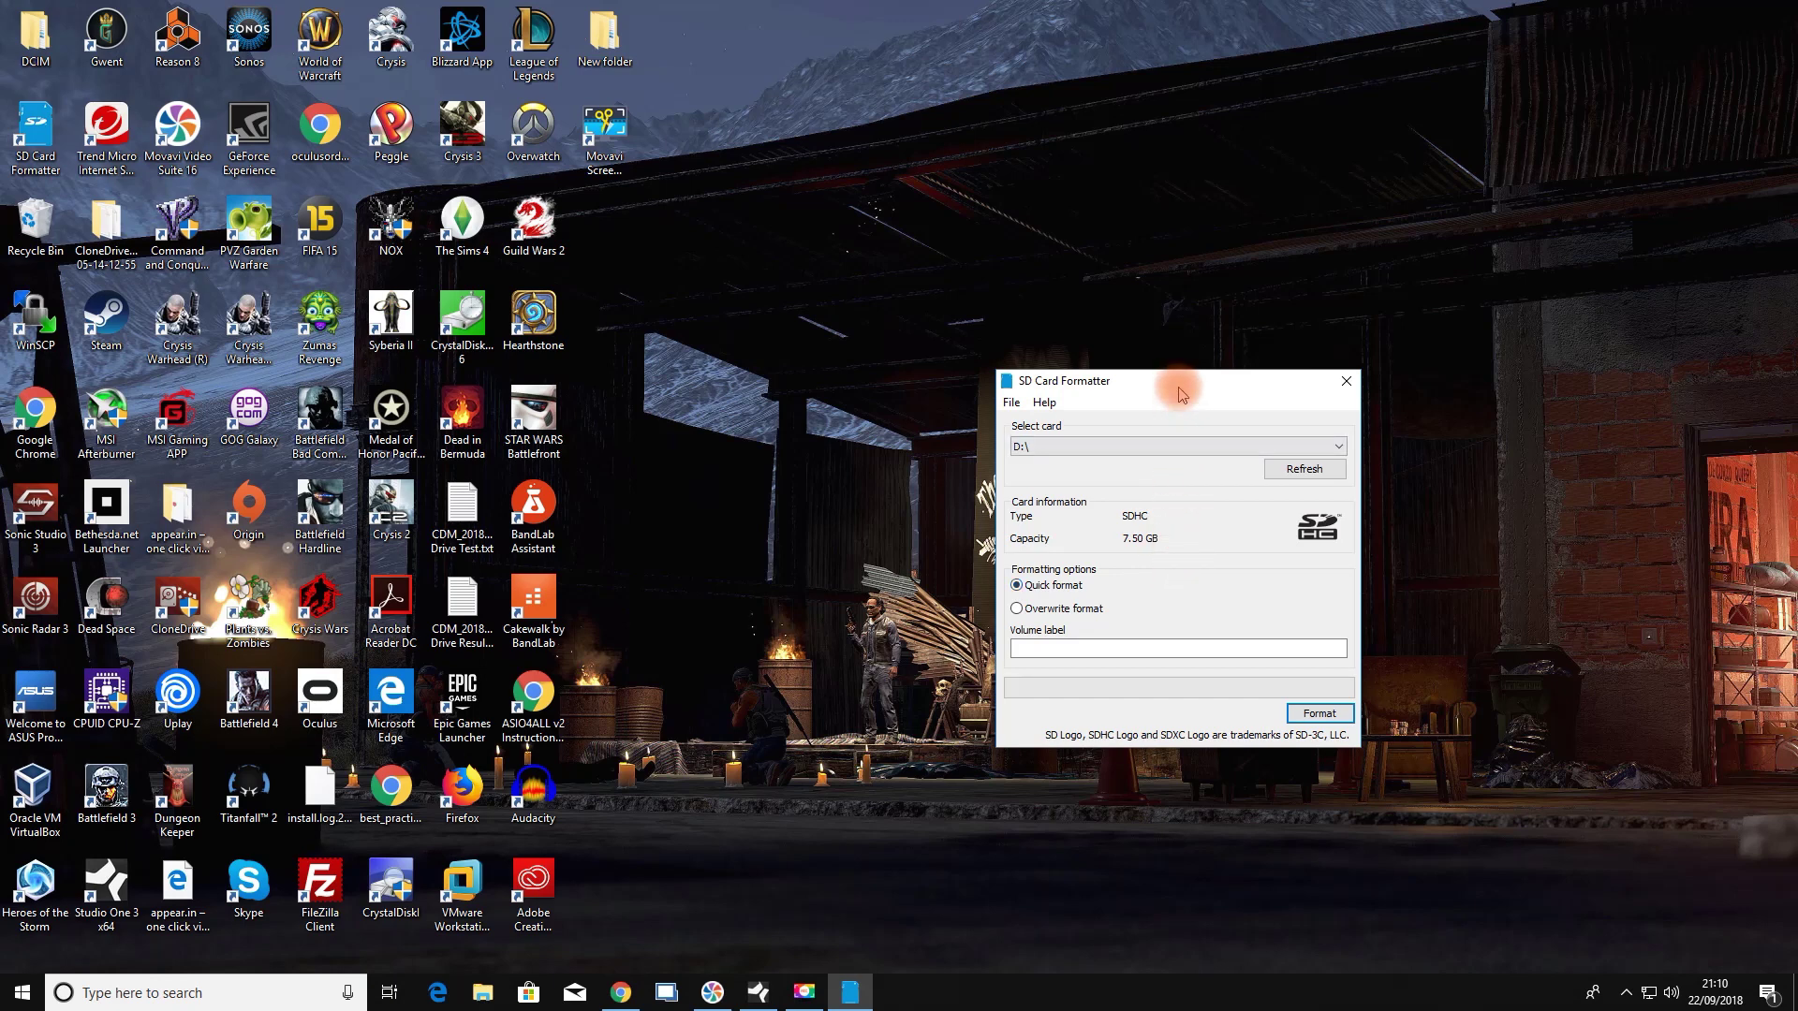
left_click_drag(1182, 394, 1159, 394)
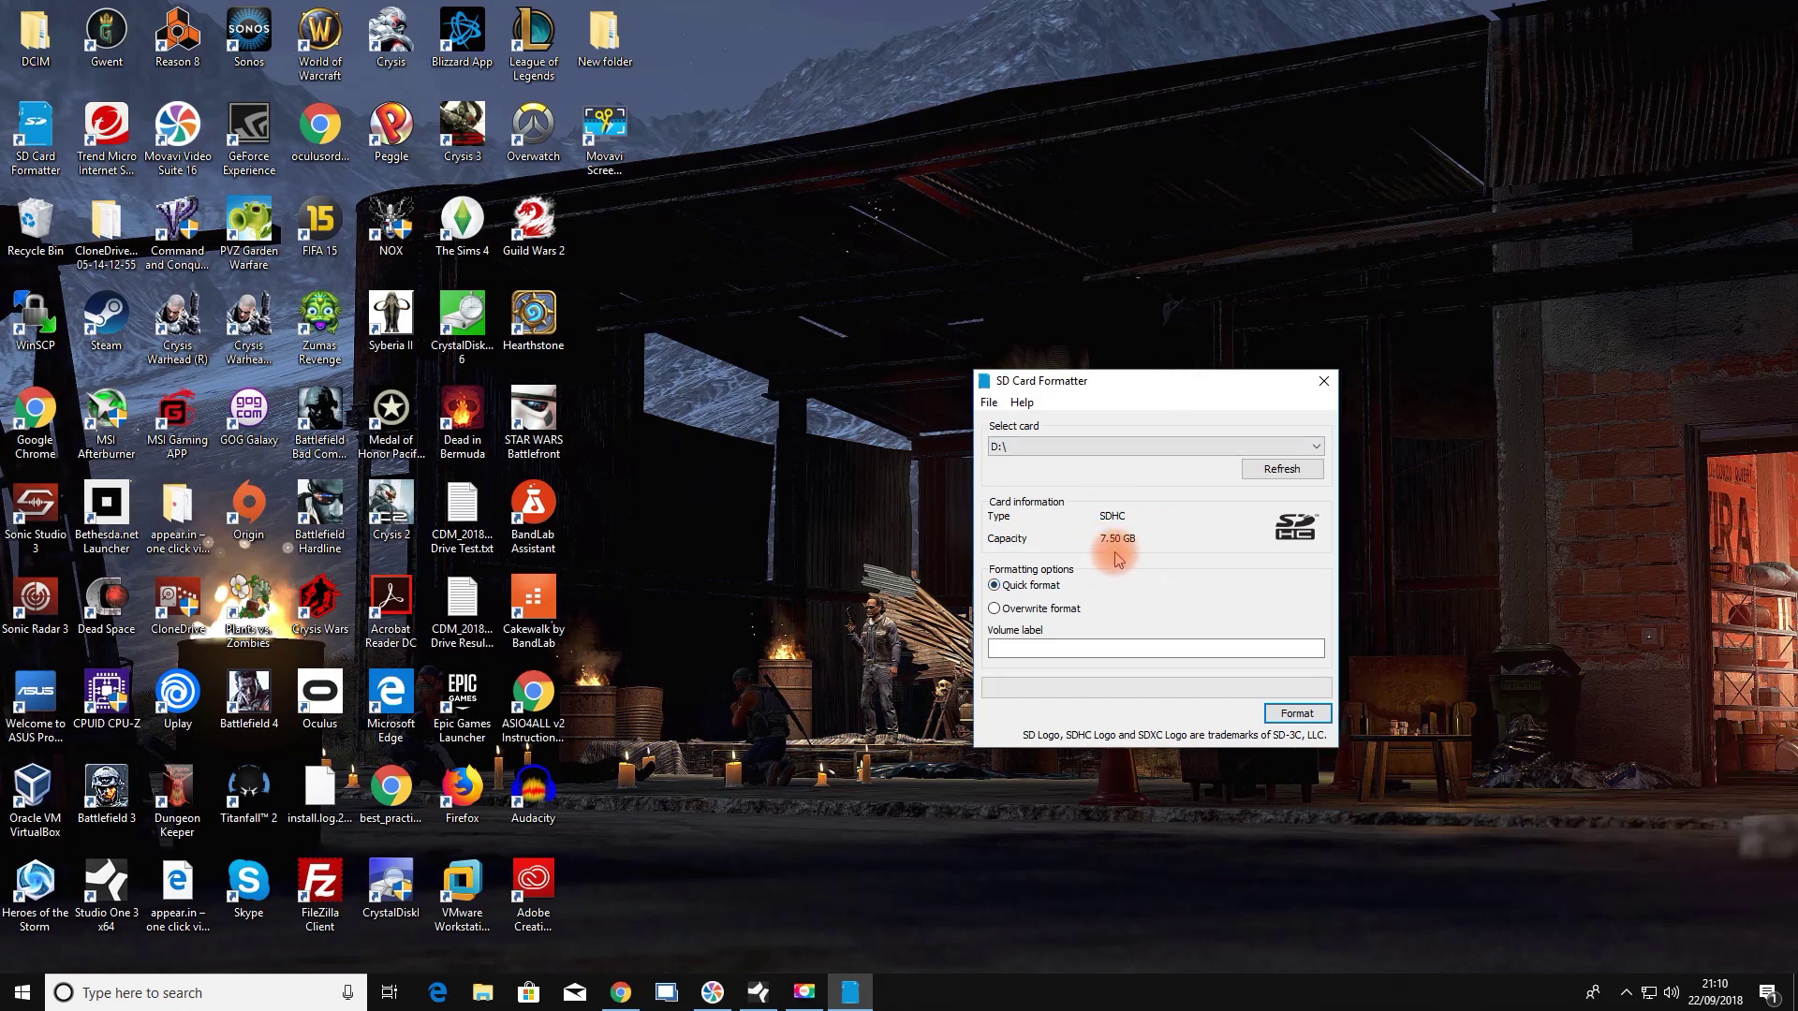